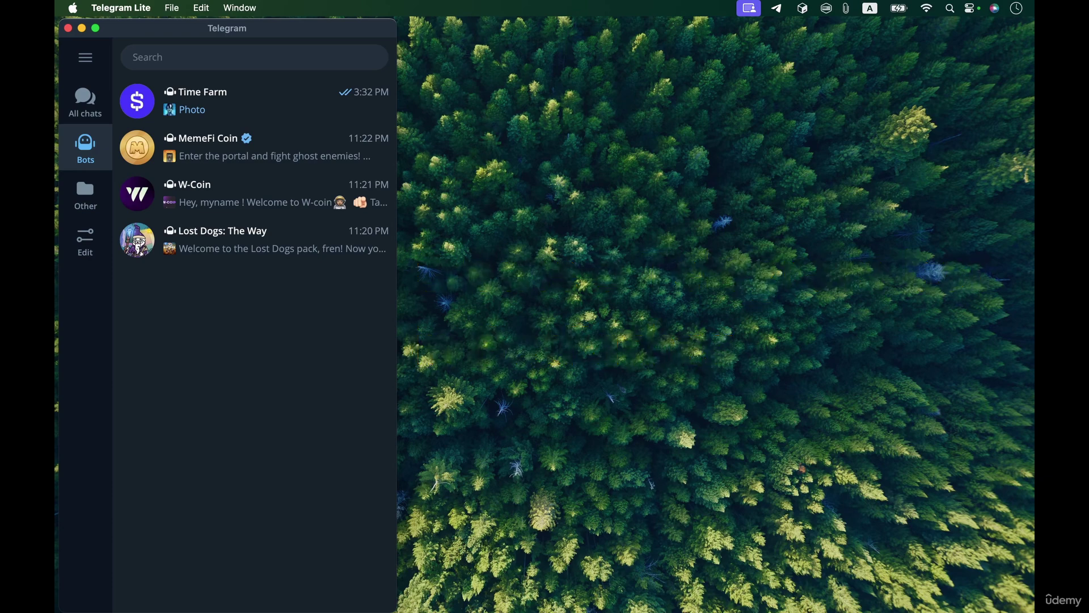
click(245, 64)
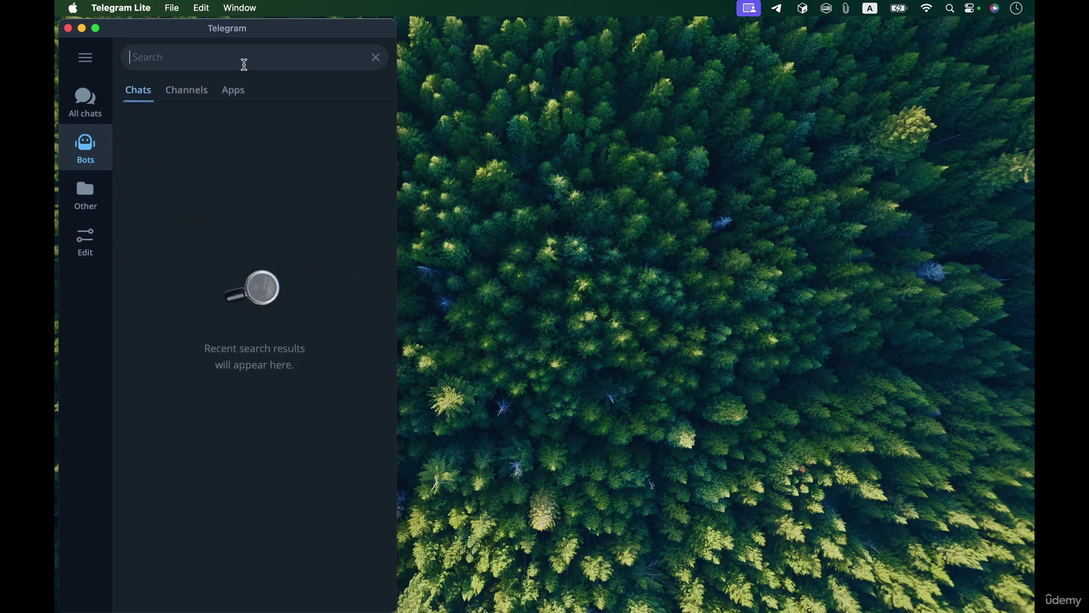
text(botfather)
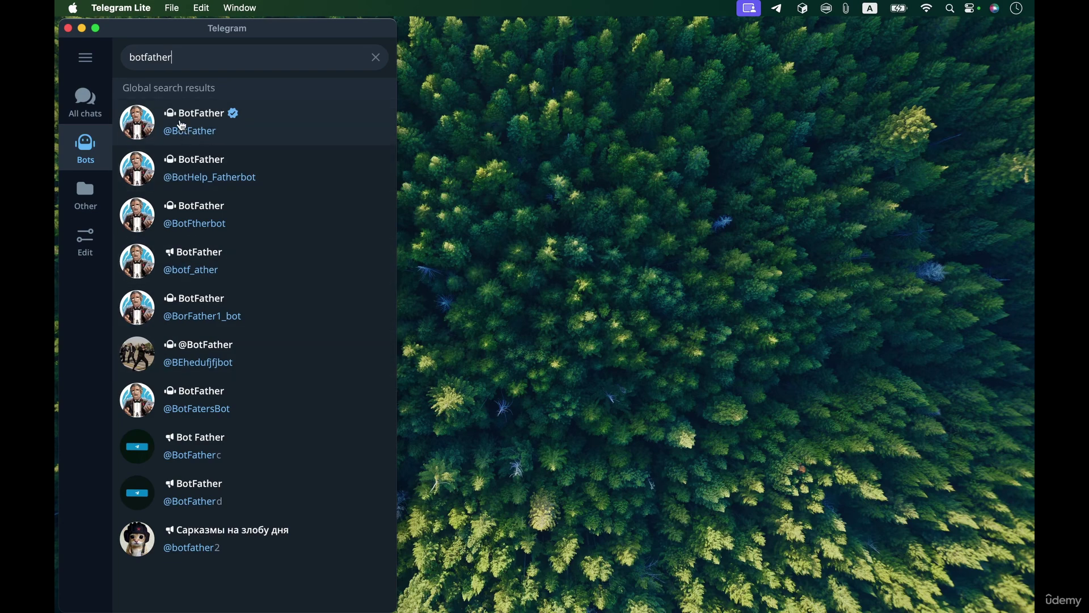
click(267, 124)
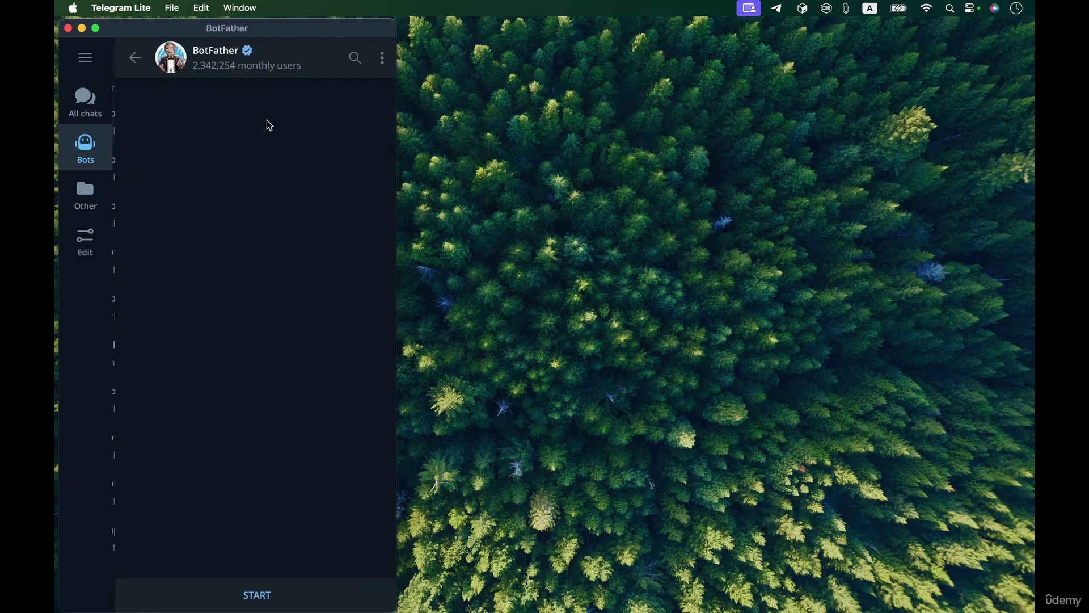
click(262, 599)
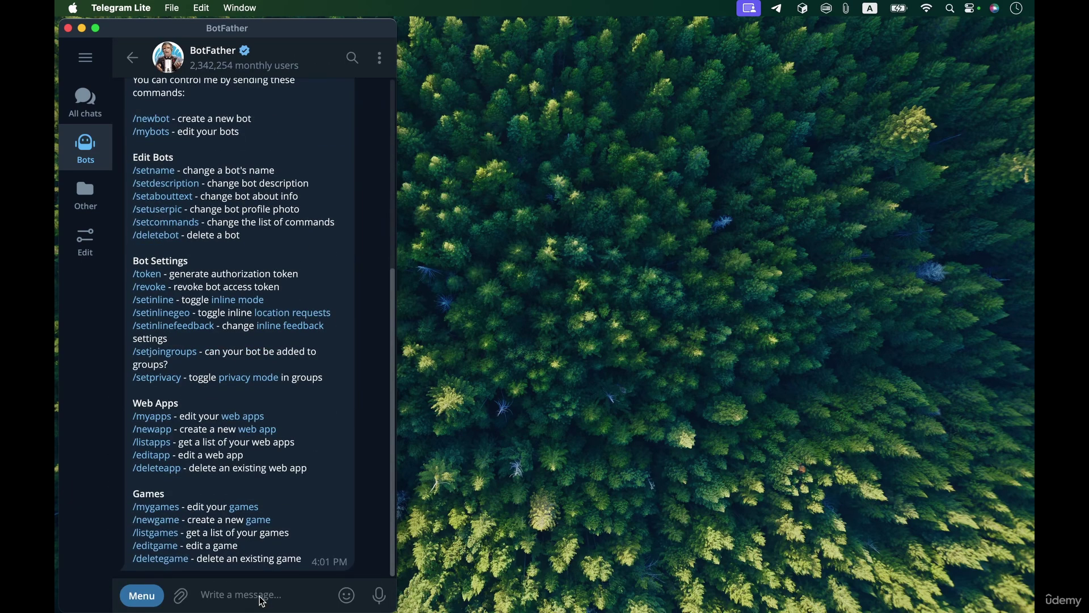
- Review BotFather's list of commands for creating bots, editing them and managing settings, web apps and games
scroll(234, 455, up, 3)
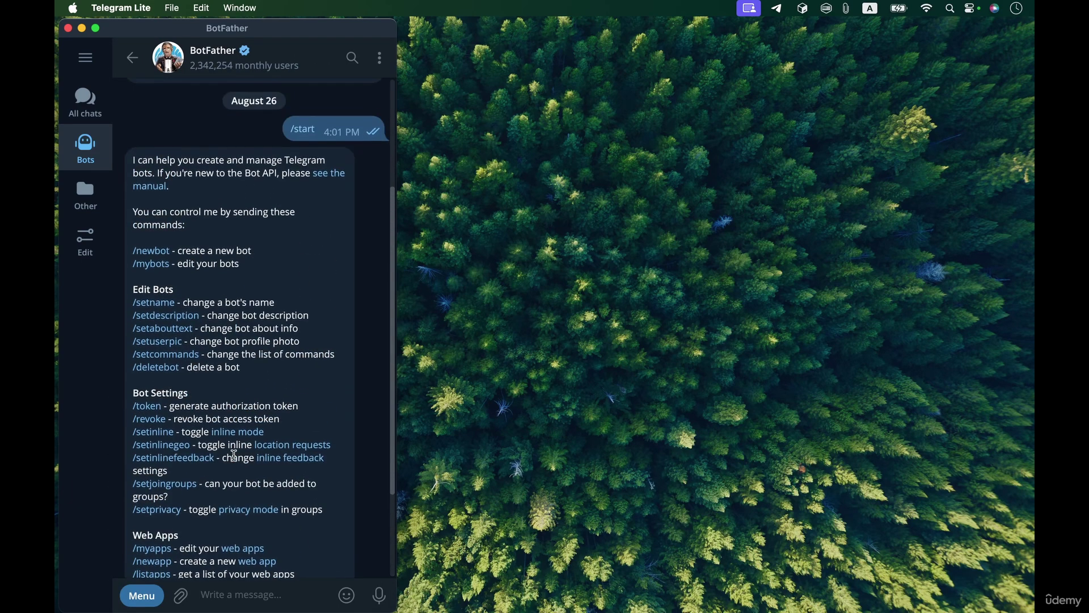
scroll(234, 456, down, 3)
scroll(234, 455, up, 3)
scroll(233, 454, down, 3)
double_click(231, 442)
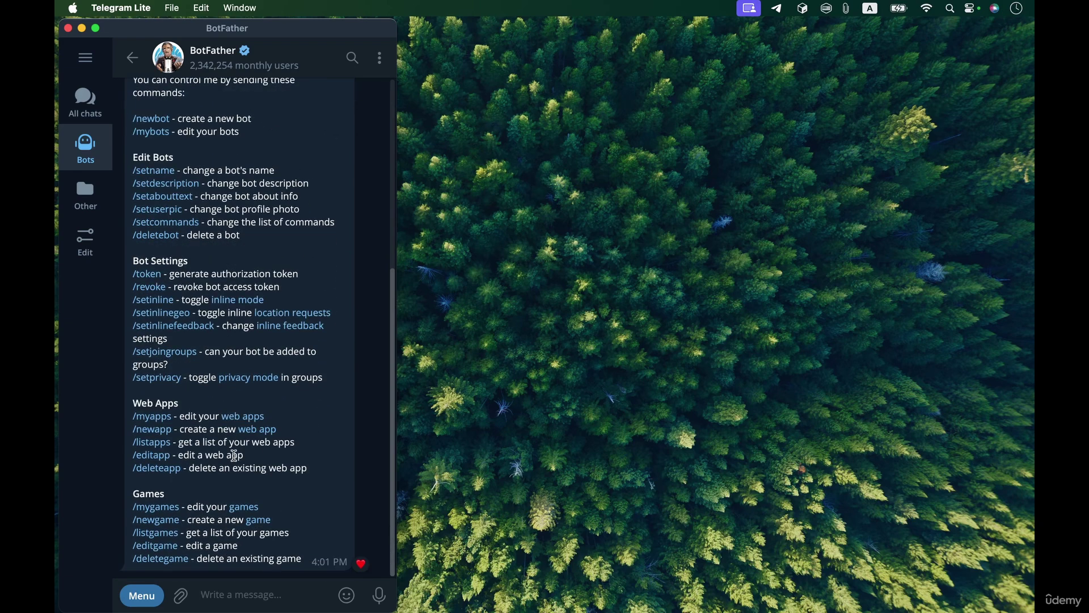
scroll(267, 449, up, 3)
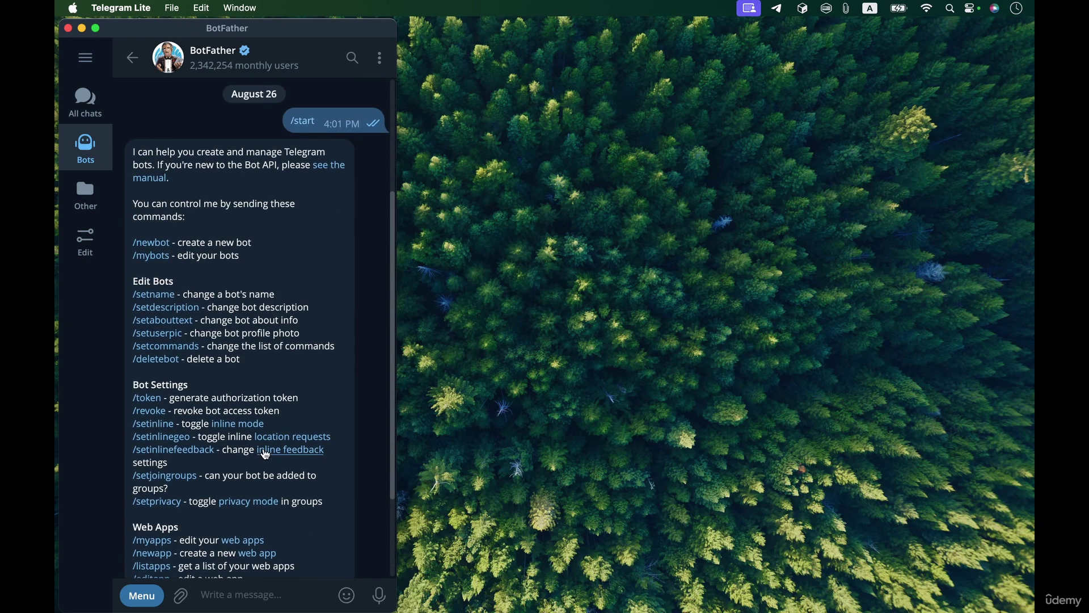
scroll(264, 448, down, 1)
scroll(263, 449, down, 1)
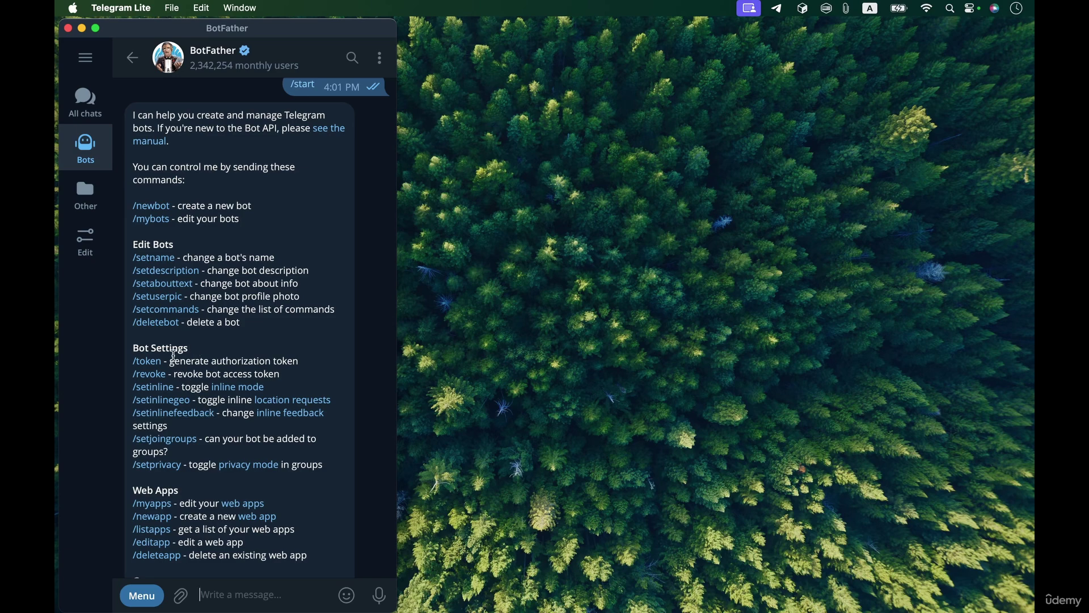
scroll(202, 436, down, 2)
scroll(201, 437, down, 2)
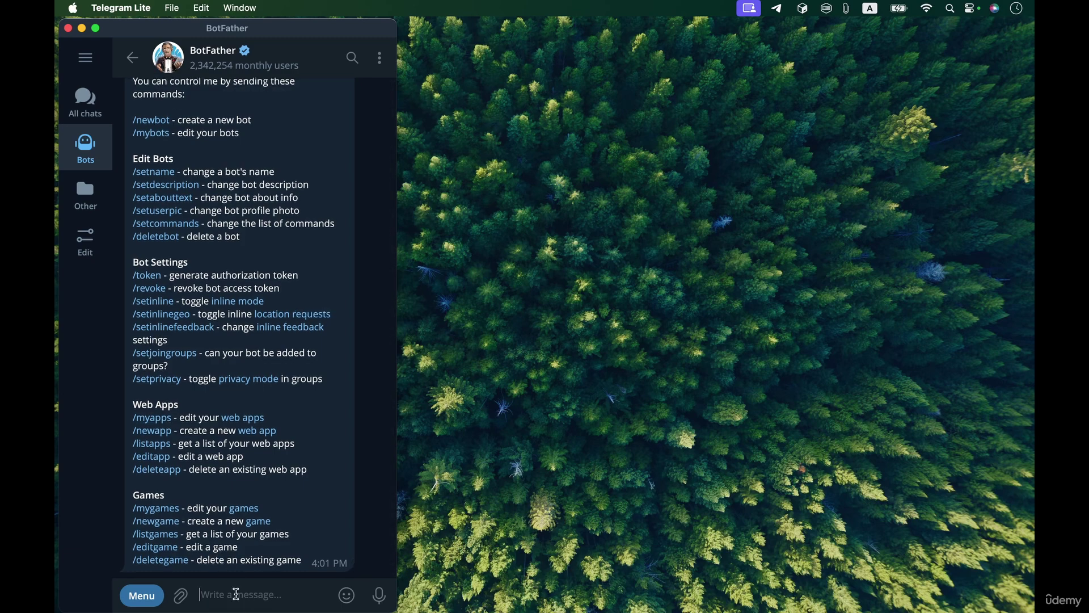
- Create a new bot with the /newbot command and name it "My First Bot"
text(/)
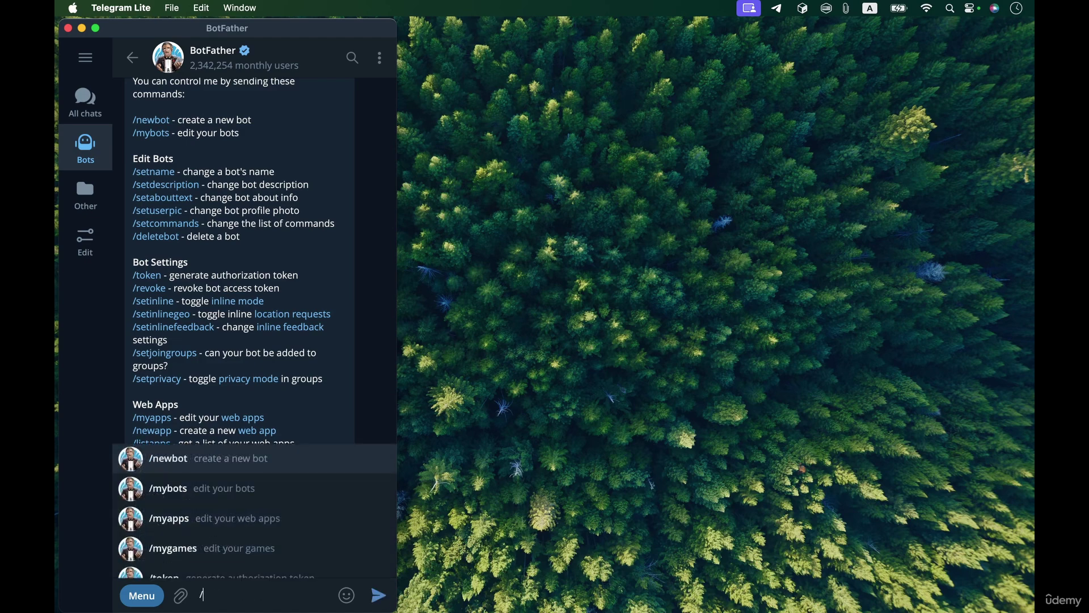
text(newbot)
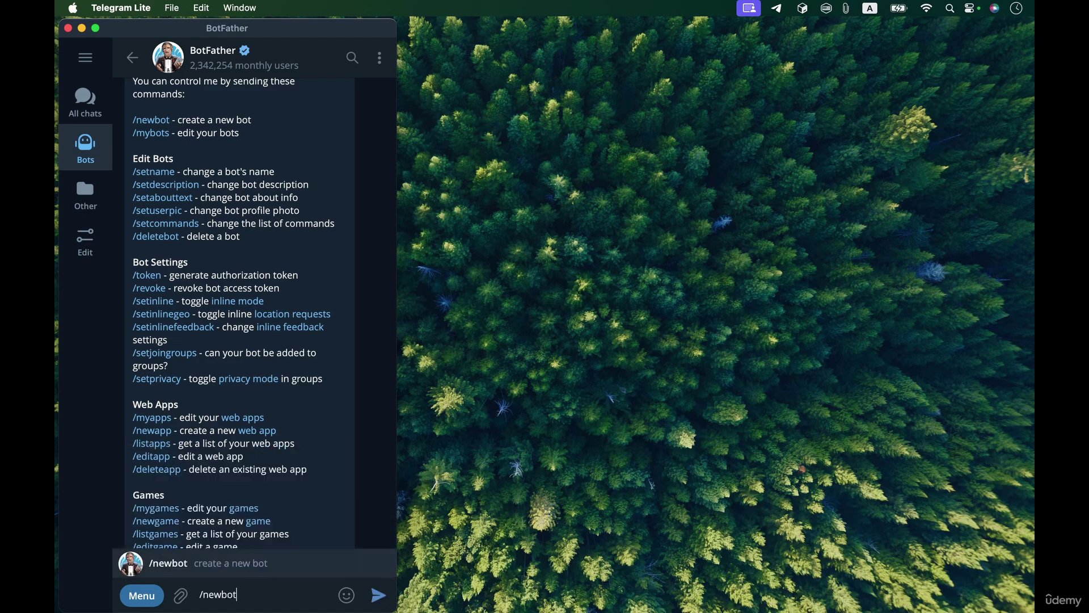
key(Return)
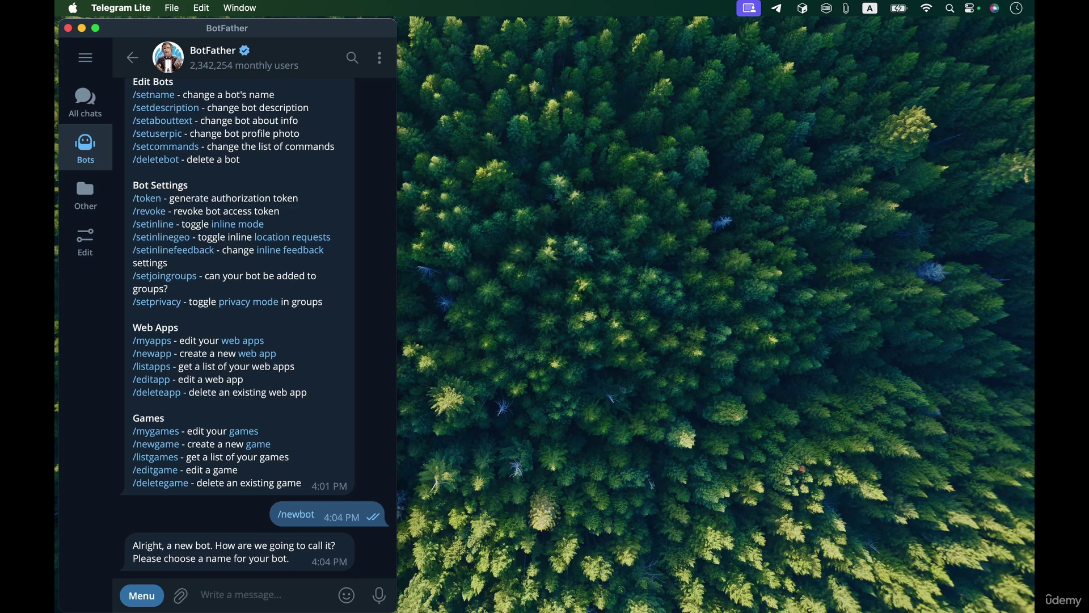
text(My First Bot)
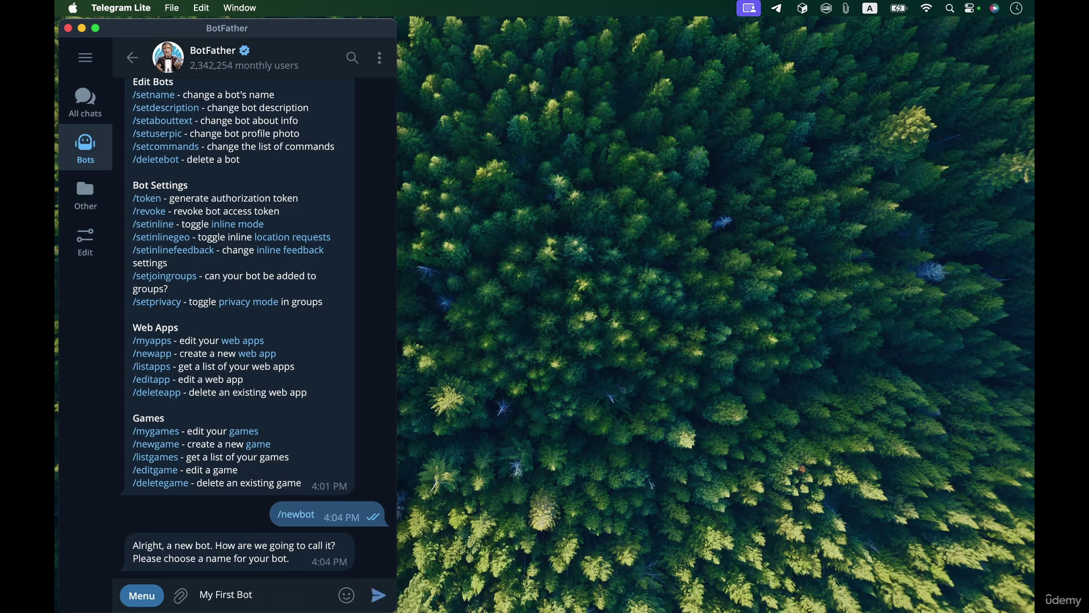
key(Return)
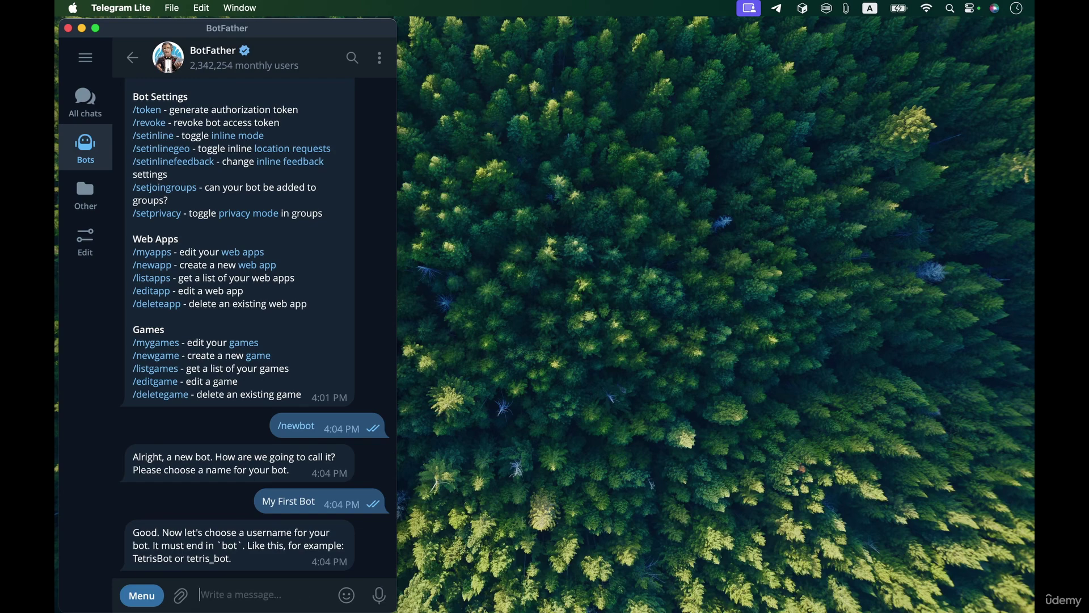
- Try to register my_first_1234_bot as the new bot's username
text(my_first_)
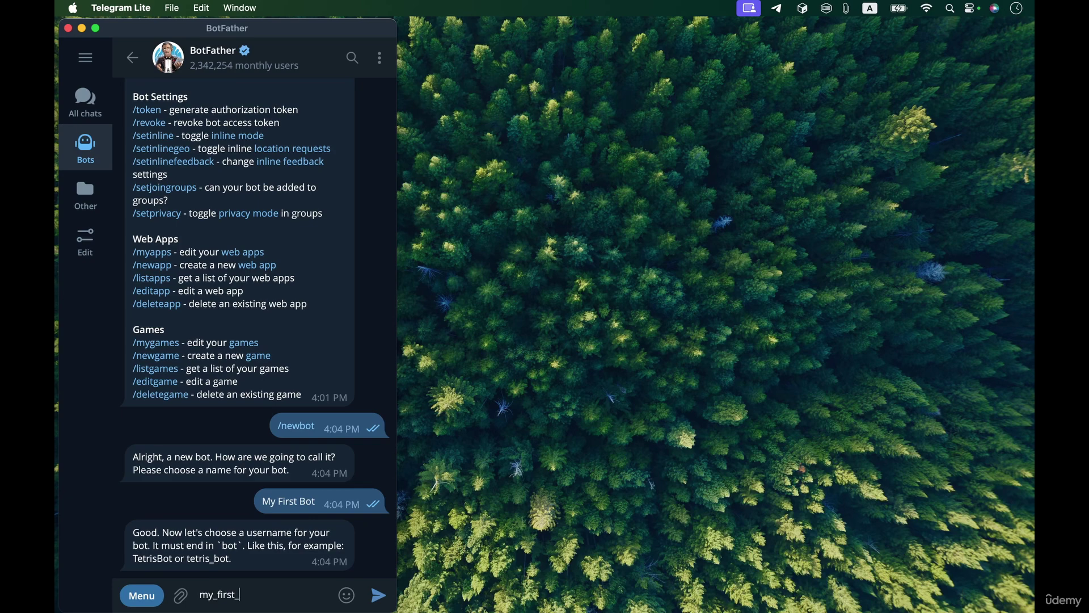
text(1234_bot)
key(Return)
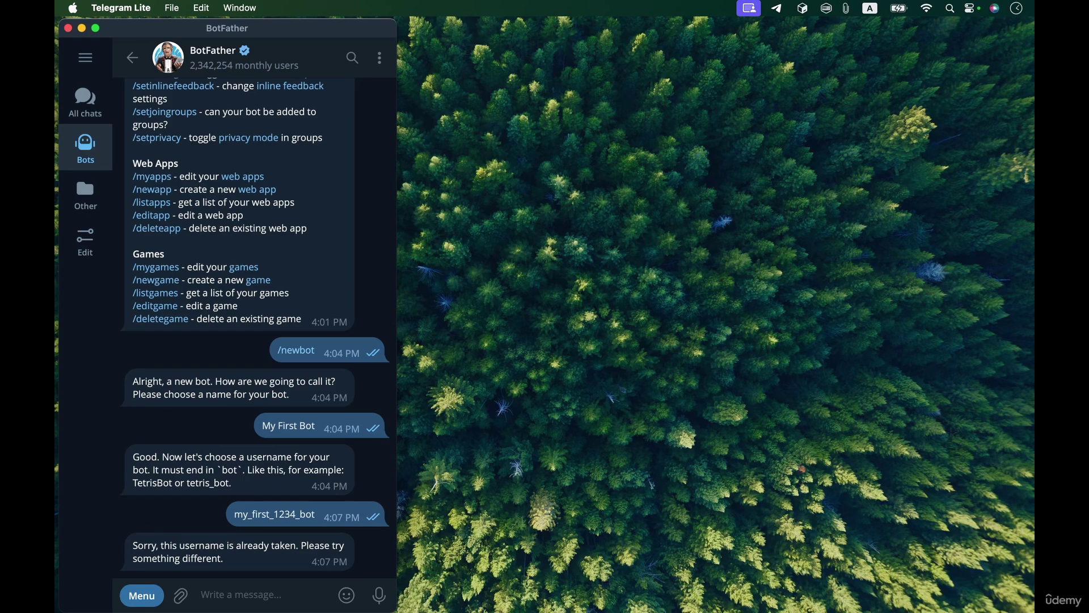
- Submit my_pyrogram_101_bot as the new bot's username
text(my_pyrogram_bot)
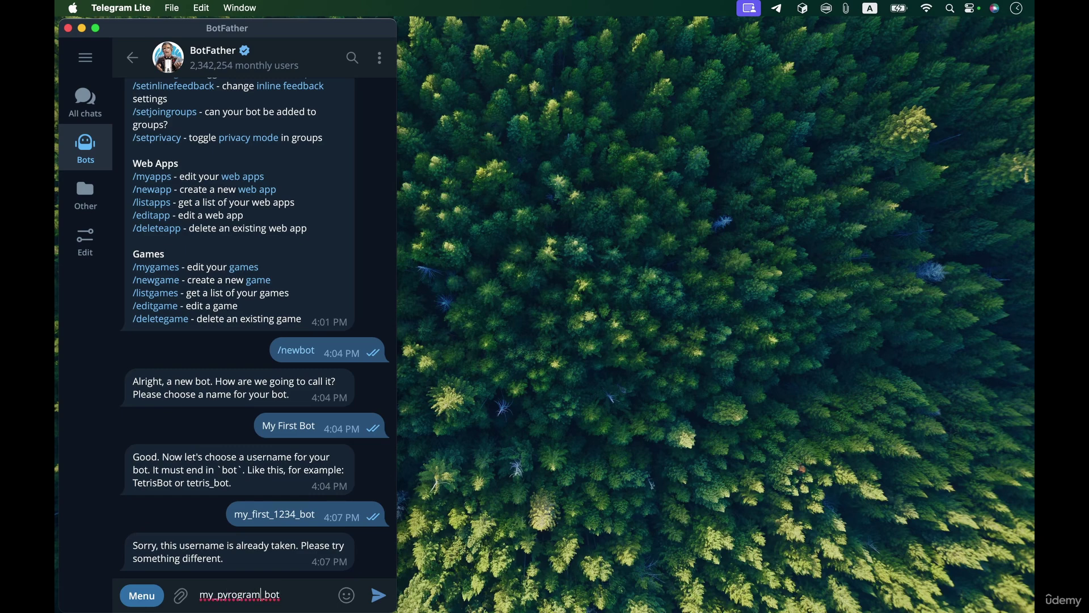
text(101_)
key(Return)
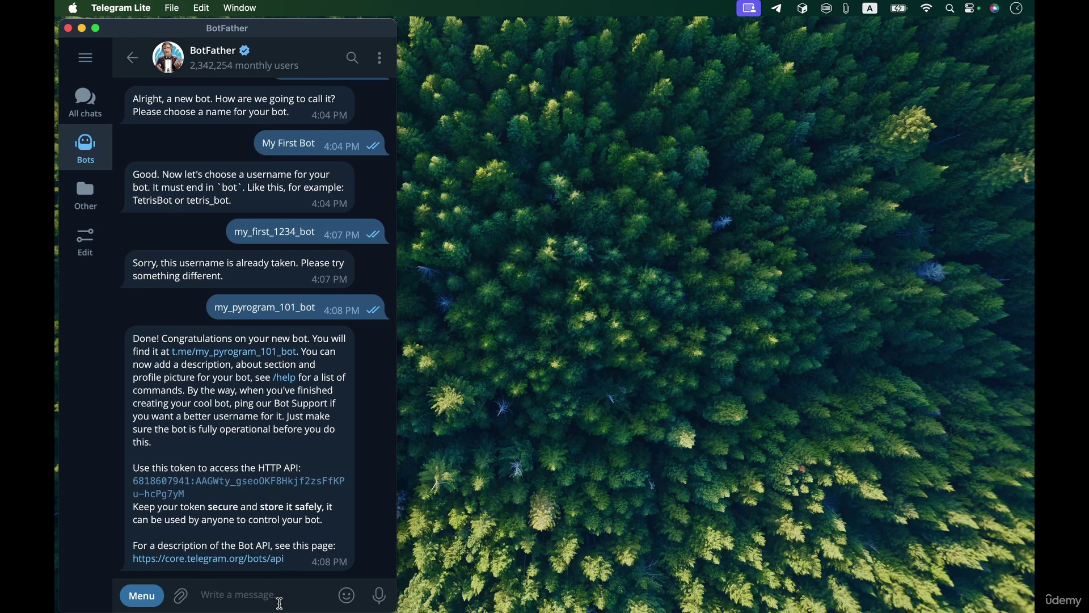
- Request the list of owned bots from BotFather with the /mybots command
click(262, 599)
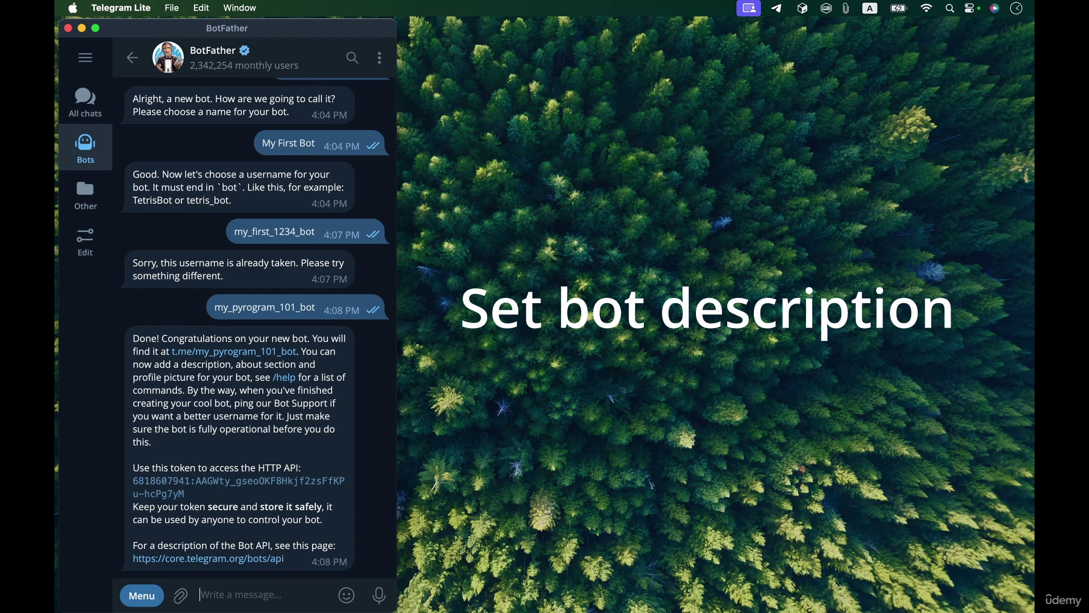
text(/)
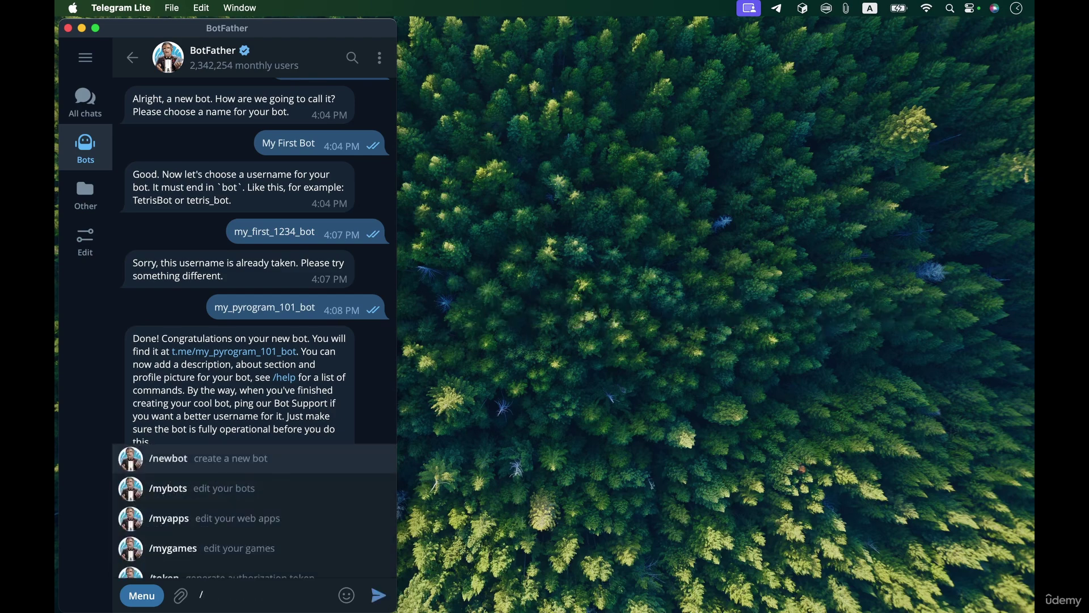
text(mybots)
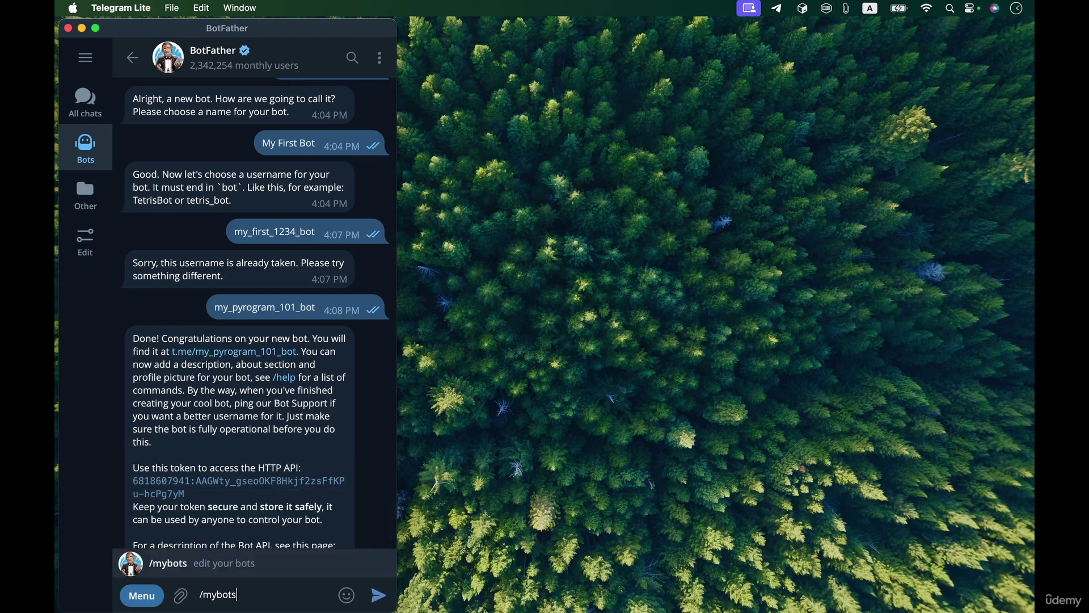
key(Return)
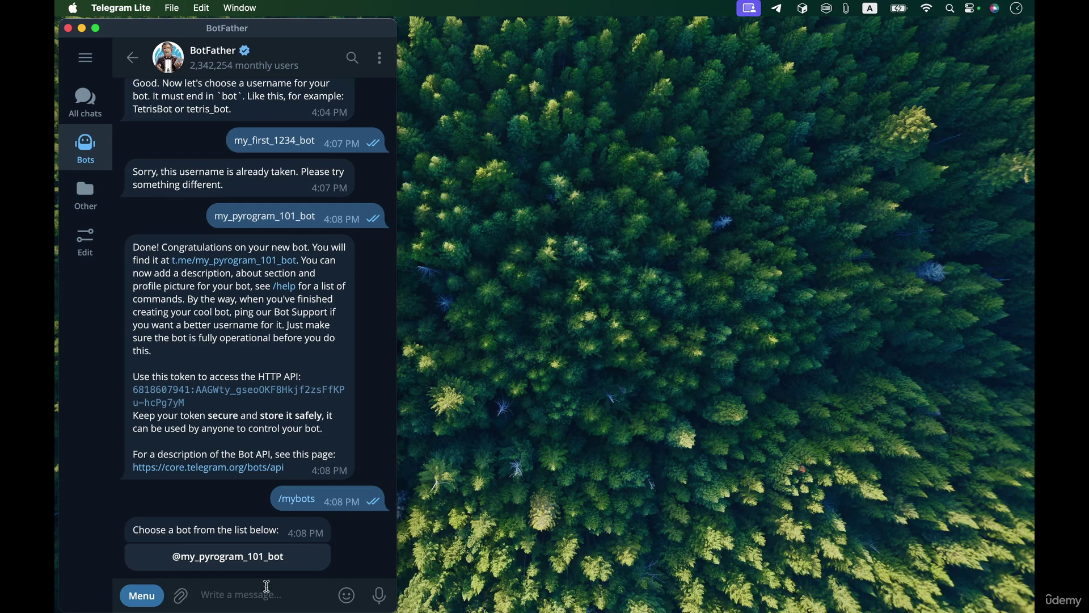
- Search for my_pyrogram_101_bot, open the My First Bot chat and start the bot
click(132, 57)
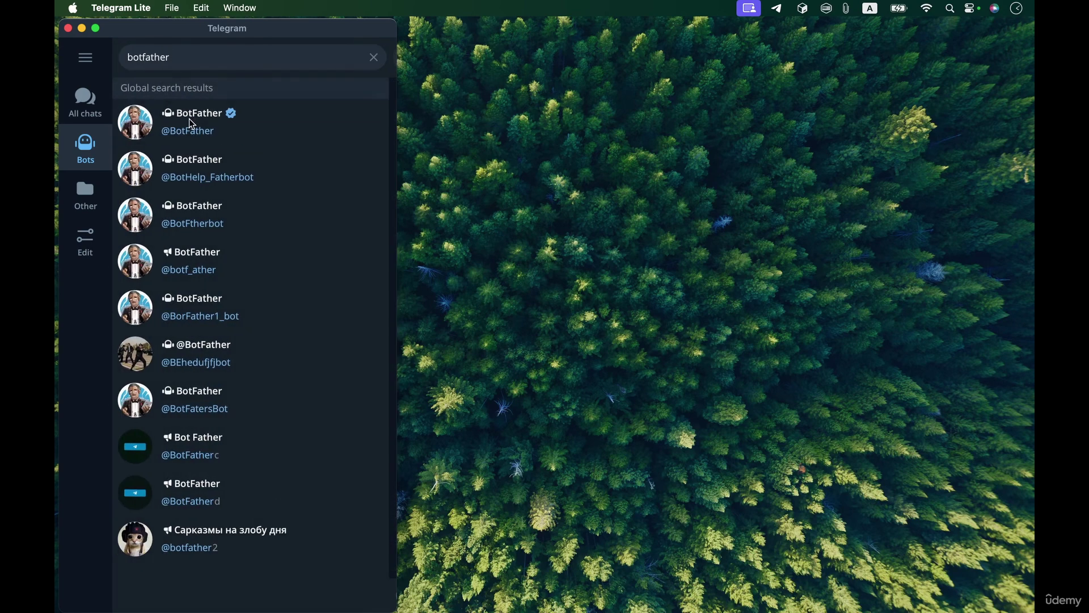
click(258, 62)
text(my_pyrogra)
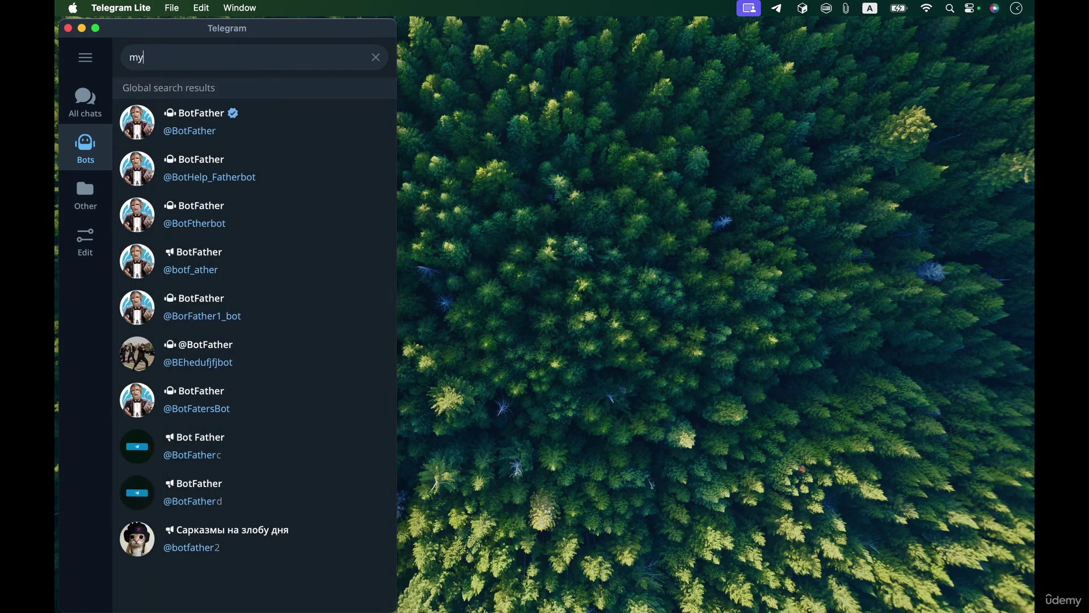
text(m_101_bot)
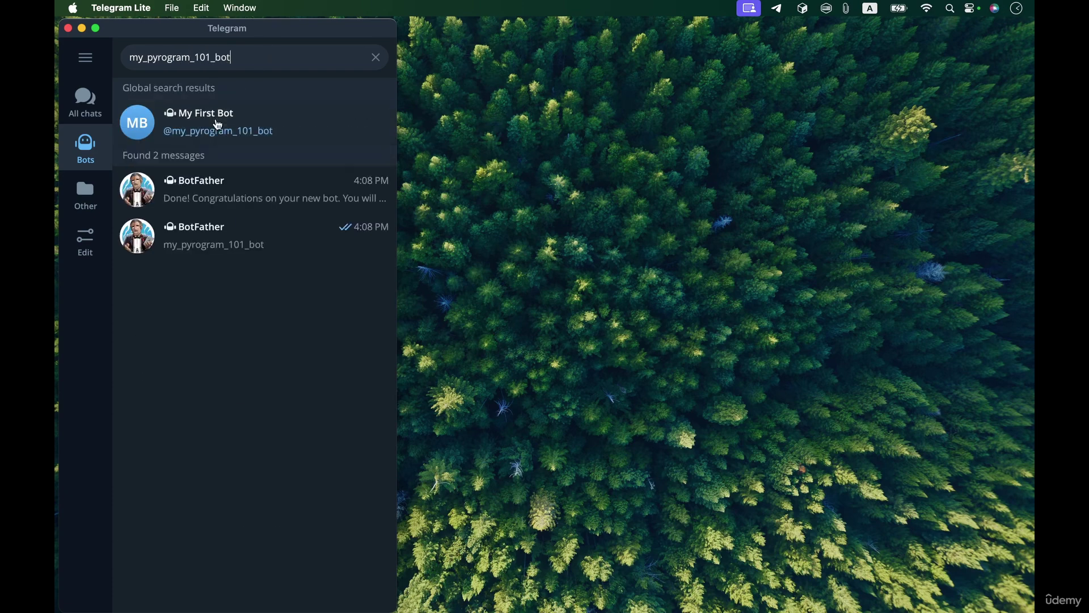
click(263, 133)
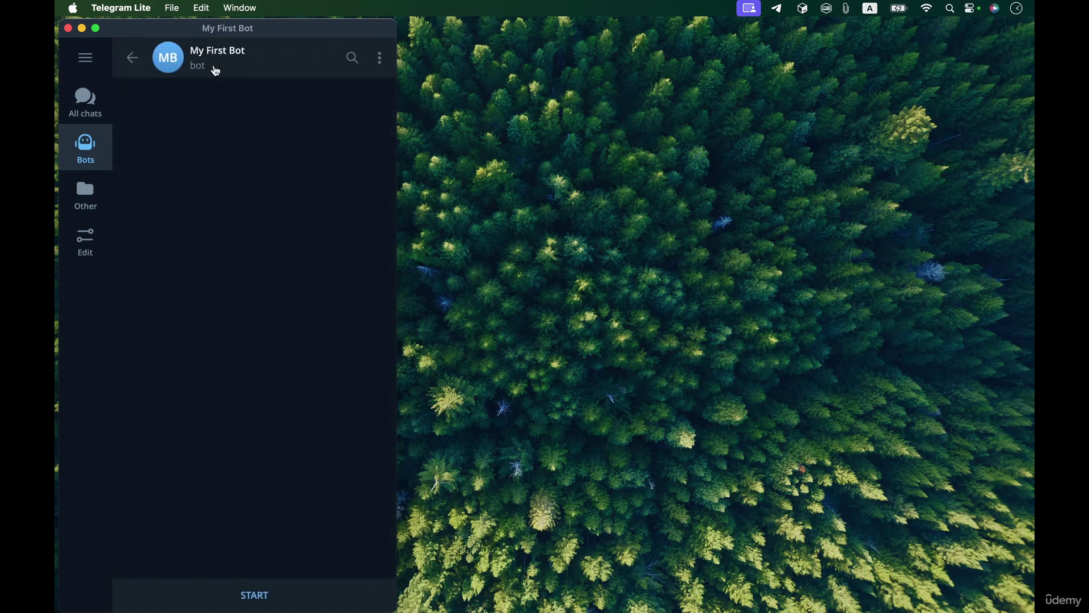
click(262, 604)
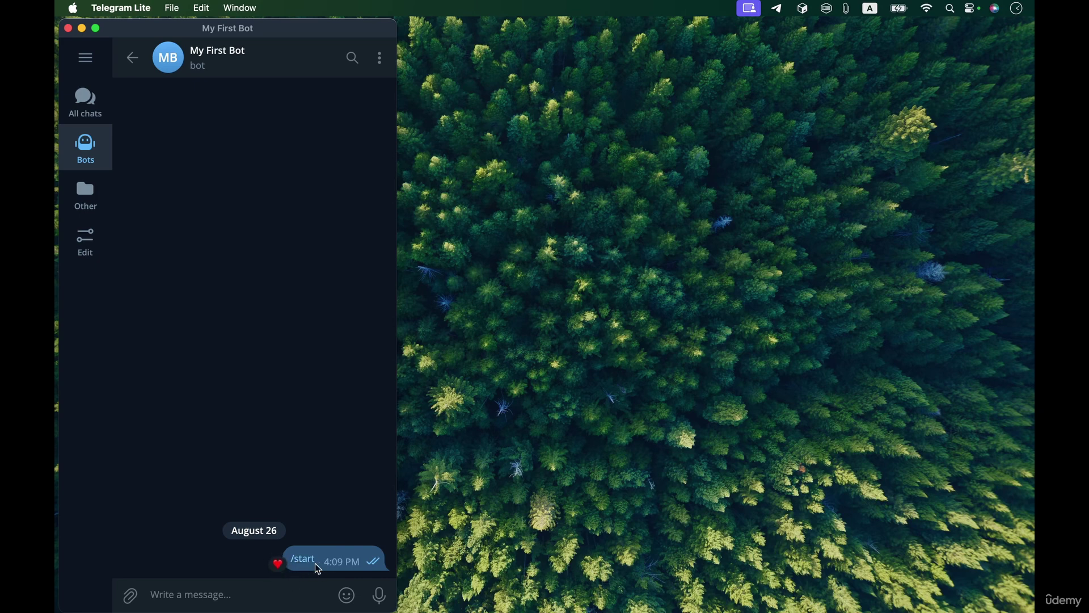
- Check the profile info of My First Bot and return to the BotFather conversation
click(173, 67)
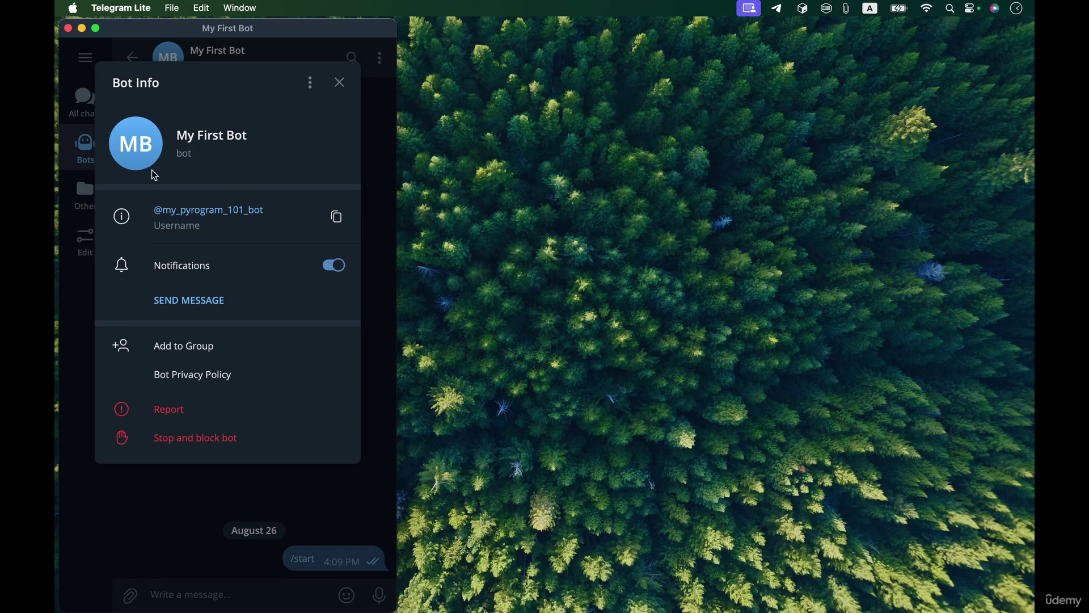
click(192, 208)
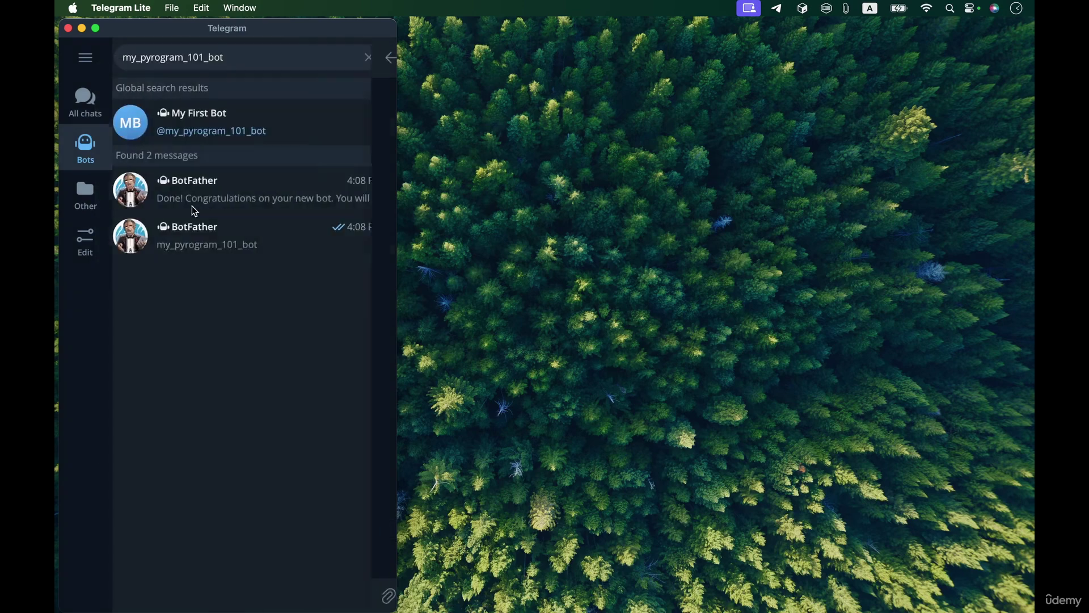
click(222, 198)
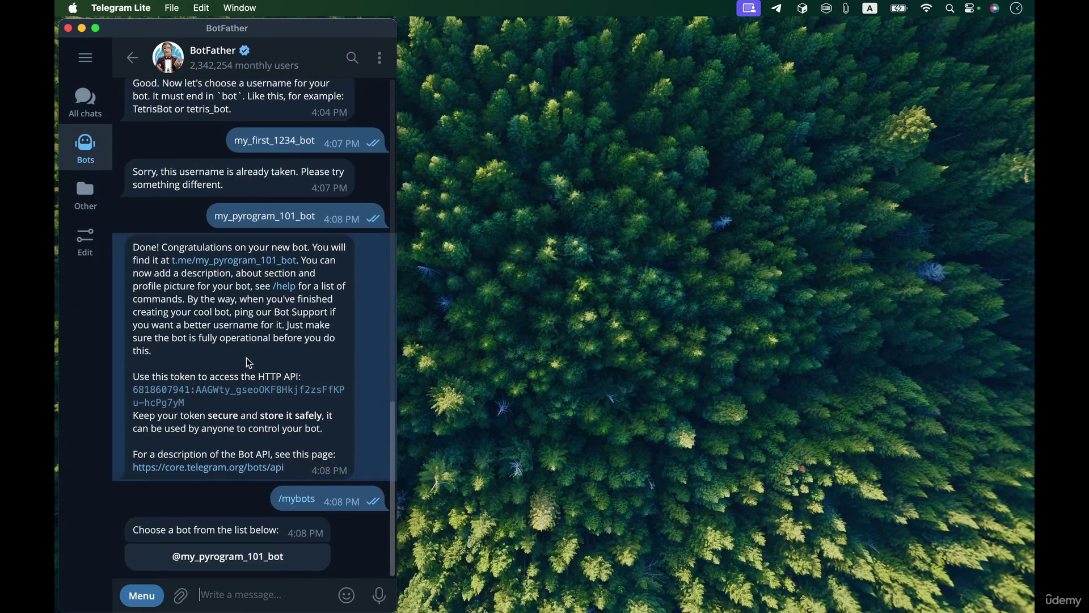
click(275, 594)
text(/)
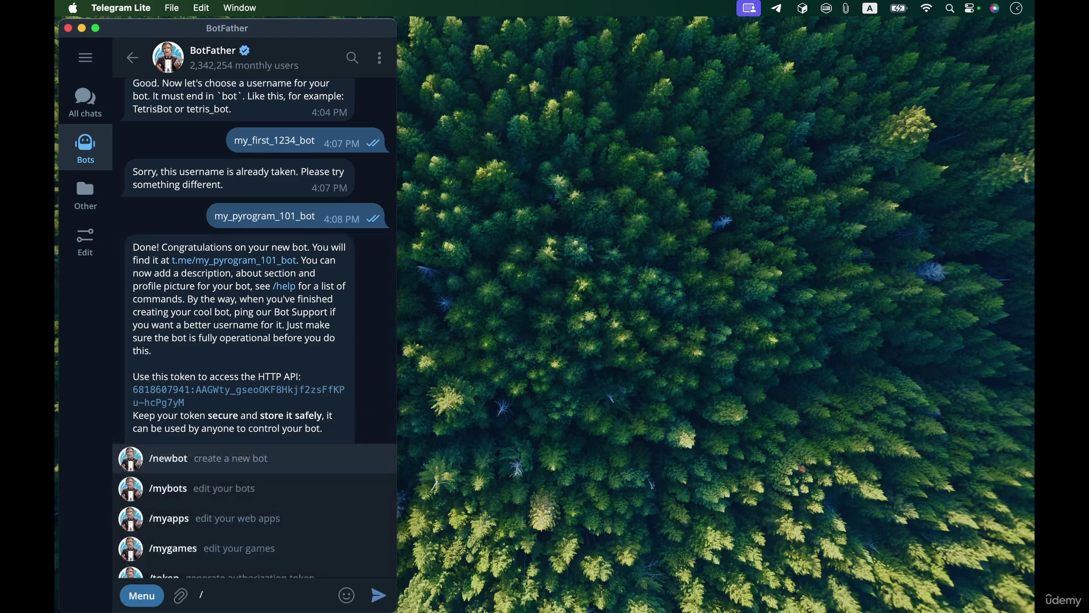
text(mybots)
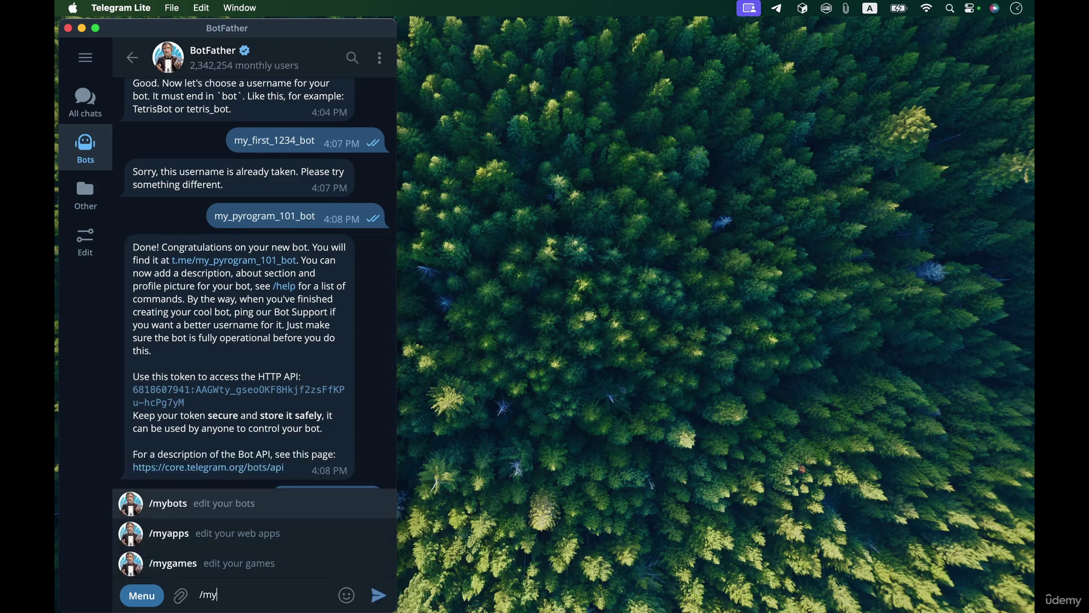
key(Return)
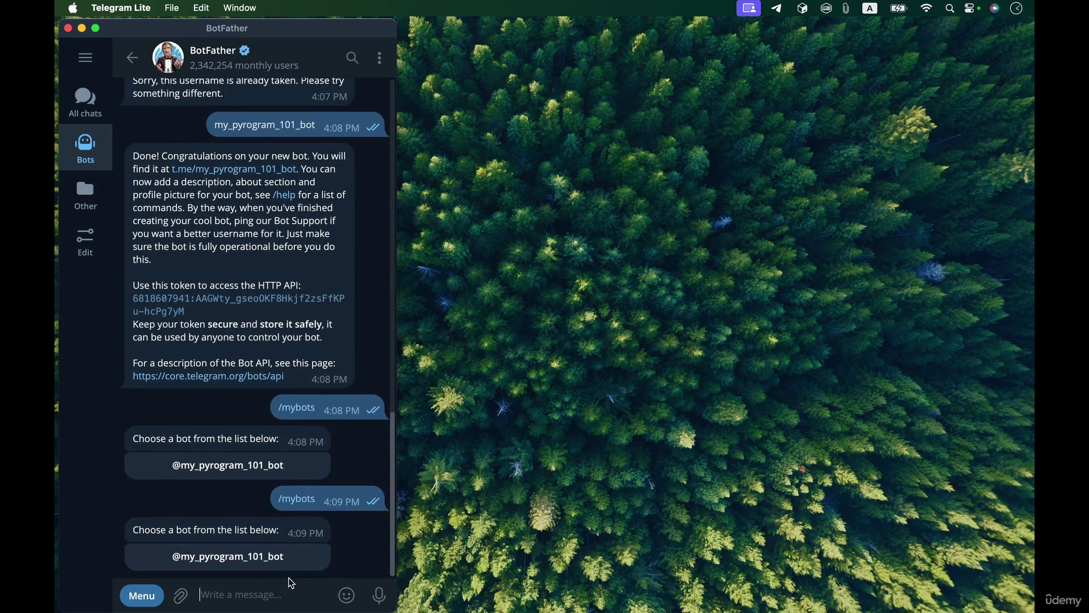
click(253, 562)
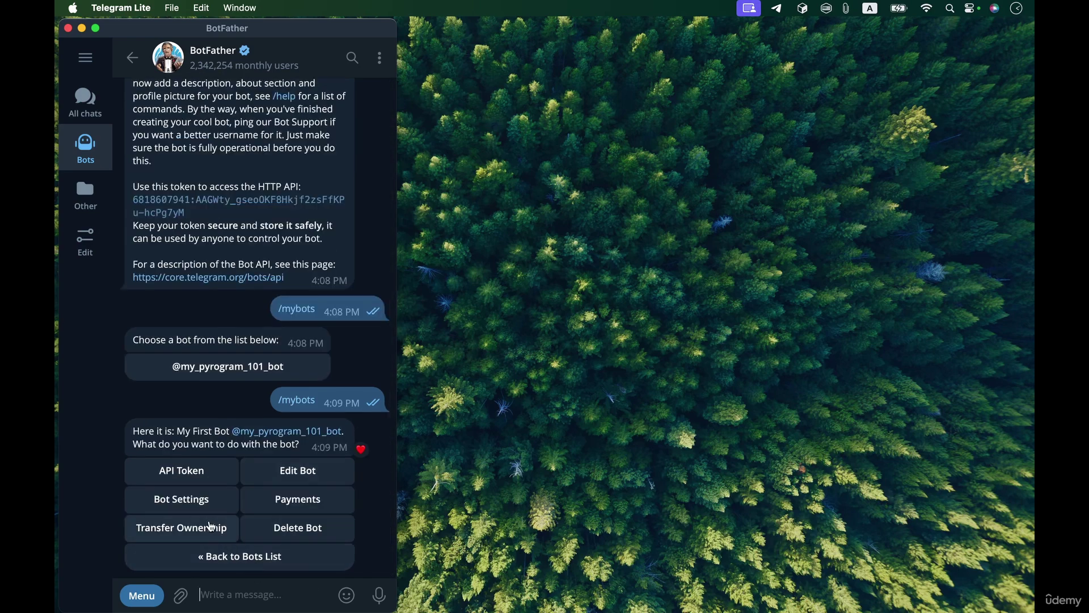
click(312, 473)
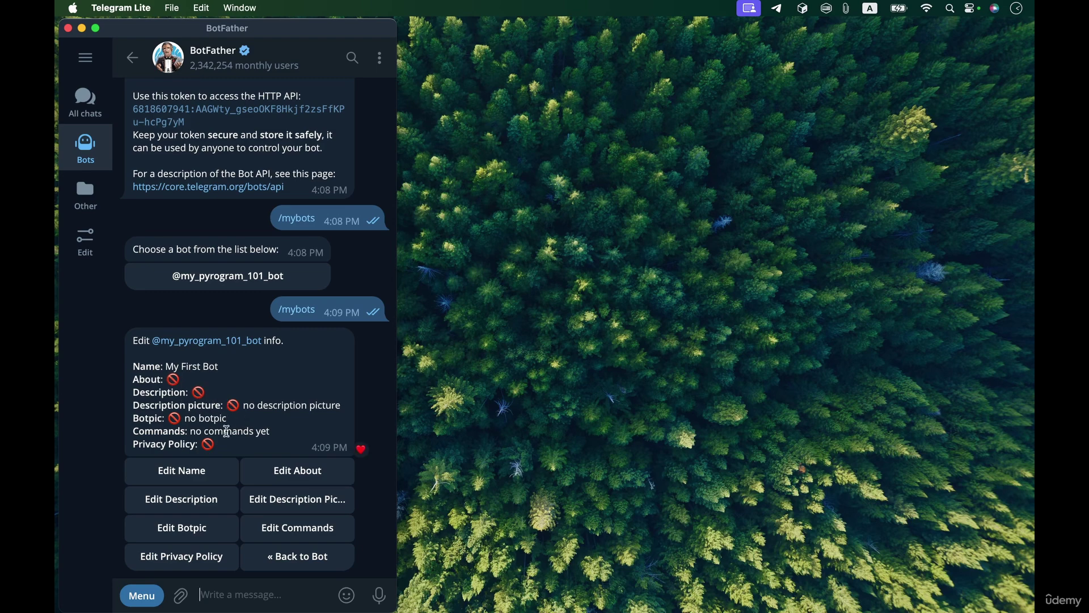
double_click(149, 421)
click(193, 418)
text(f)
key(BackSpace)
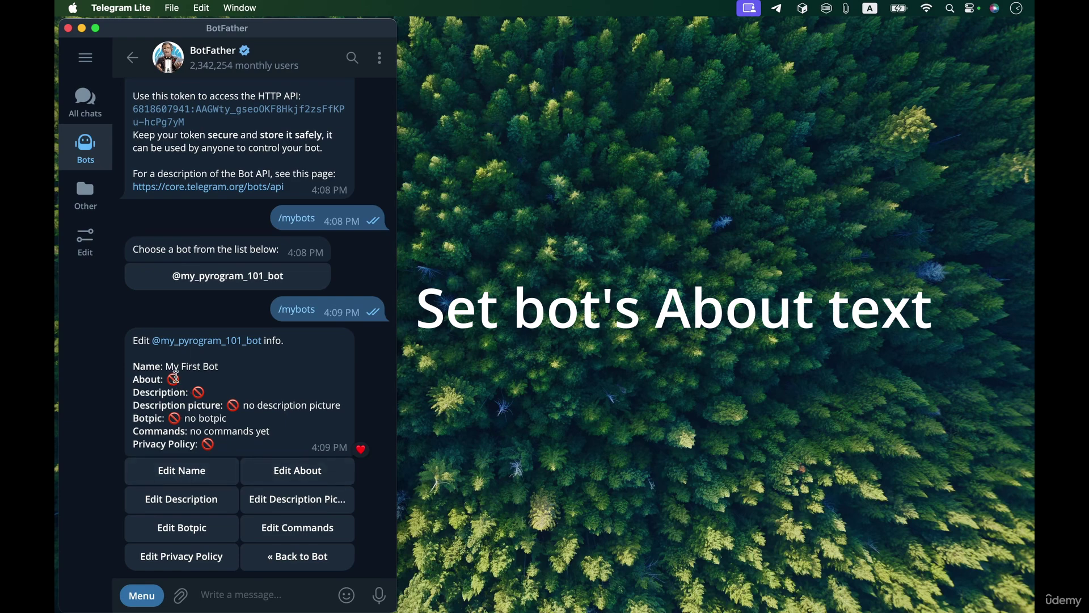
- Set the bot's About text to "This is my first Pyrogram bot for this course"
click(283, 478)
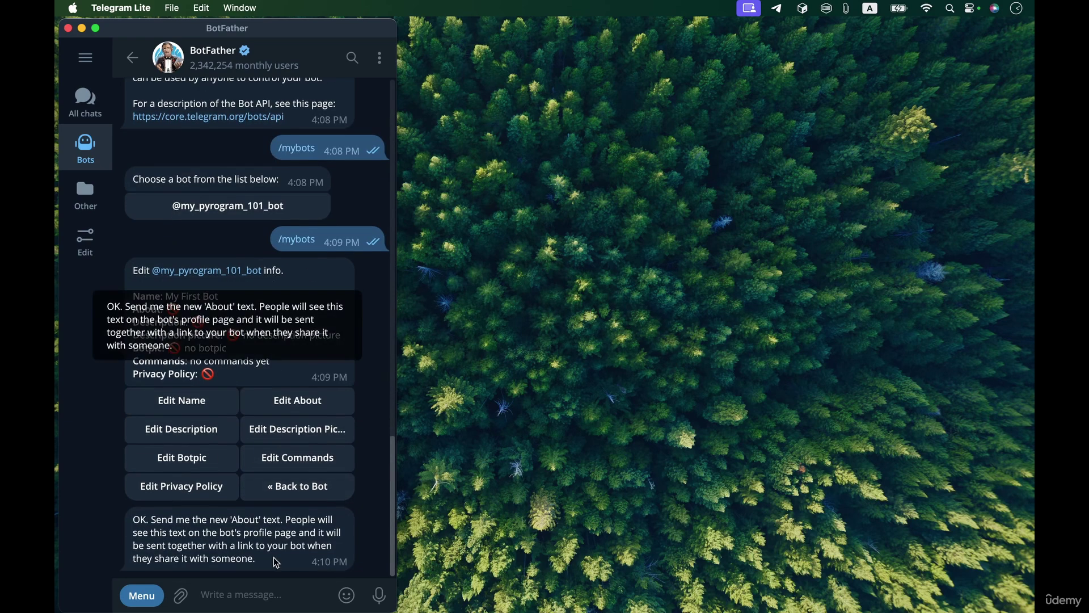
click(255, 591)
text(f)
key(BackSpace)
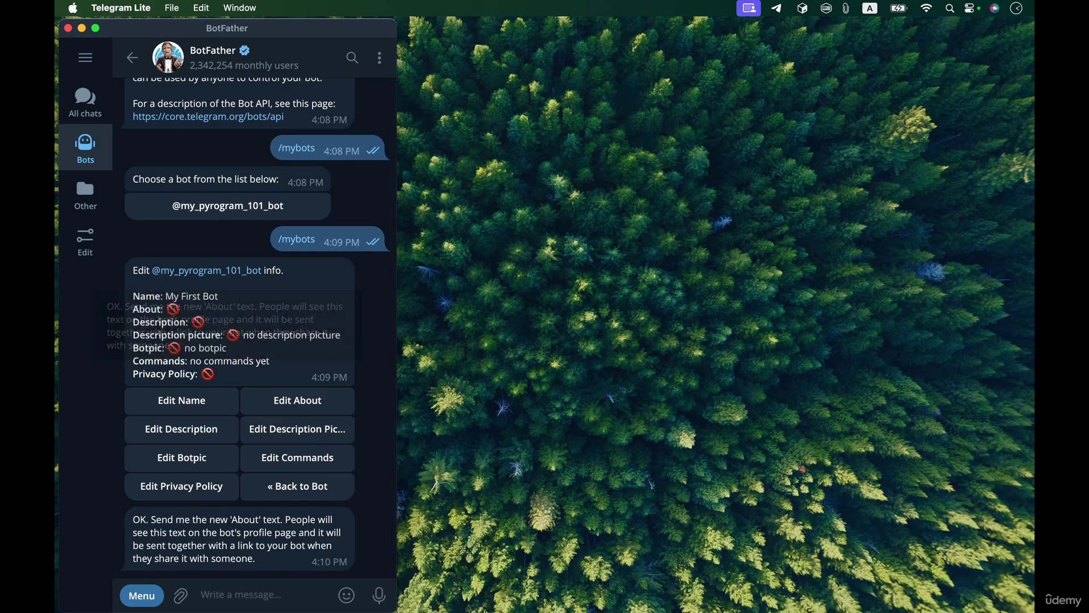
text(This is my first Py)
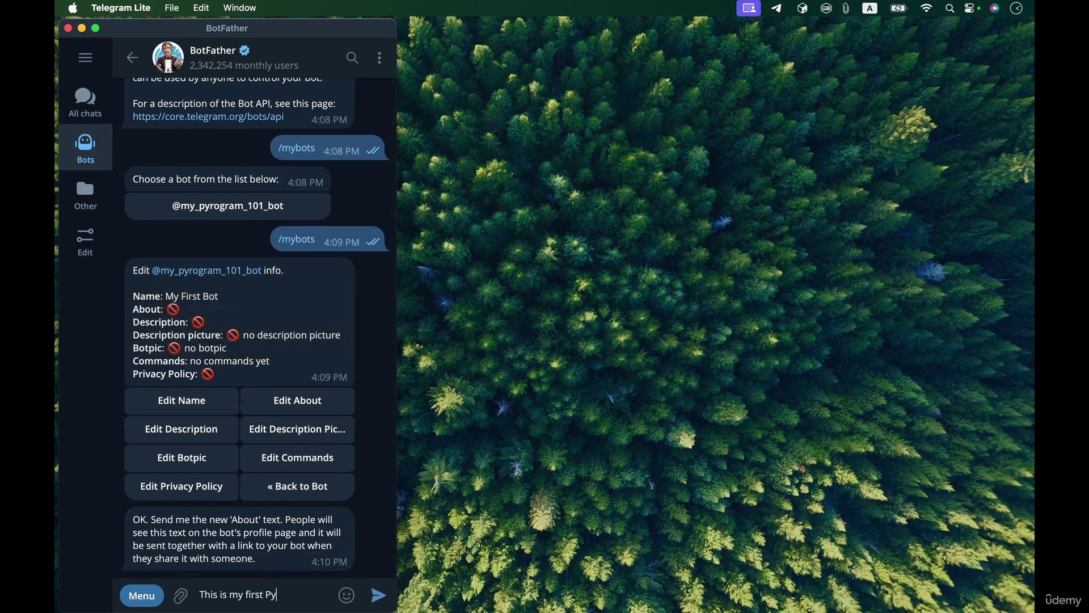
text(rogram Bot)
key(BackSpace)
key(BackSpace)
key(BackSpace)
text(bot for )
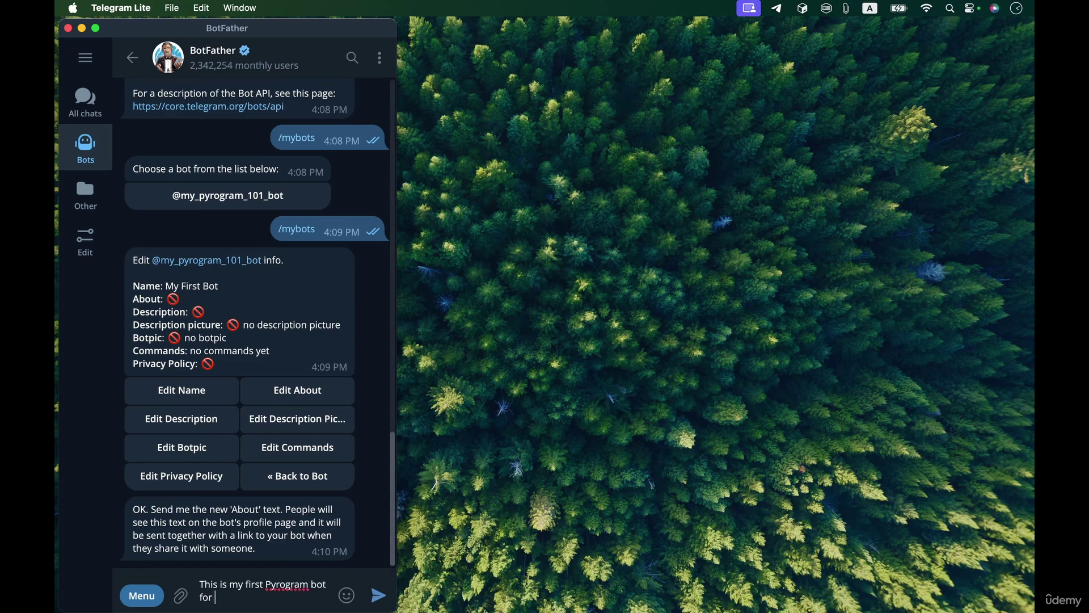
text(this course)
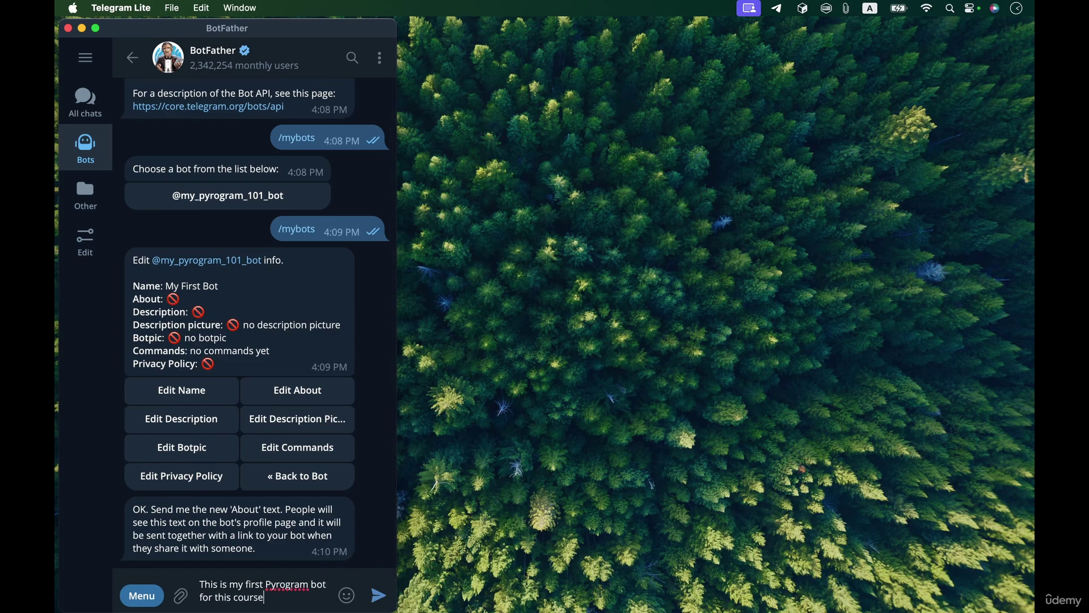
key(Return)
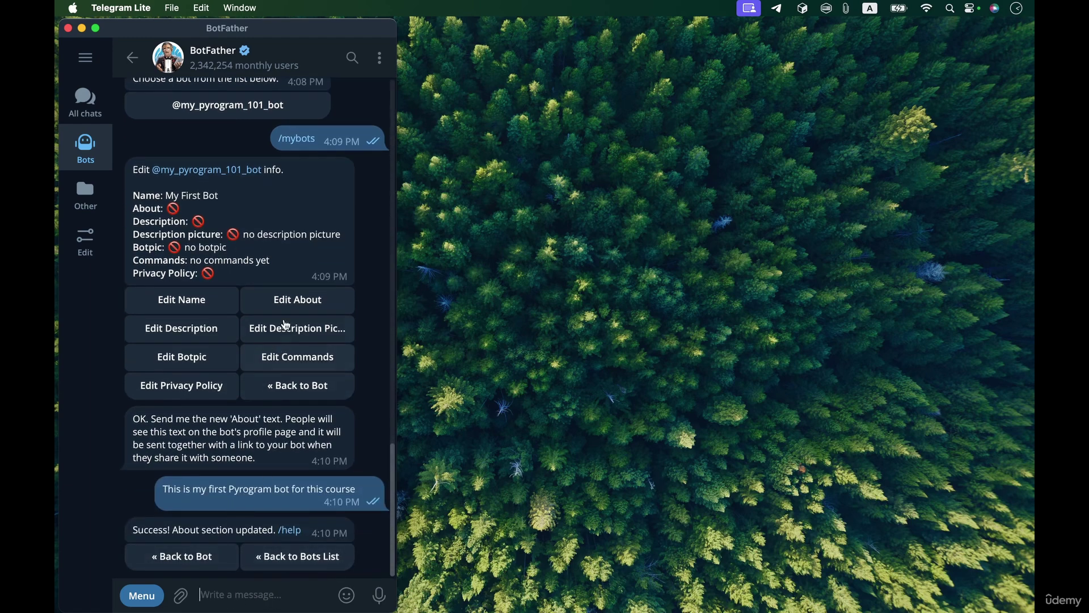
- Replace the bot's About text with "This is my first bot for my Pyrogram course"
click(281, 301)
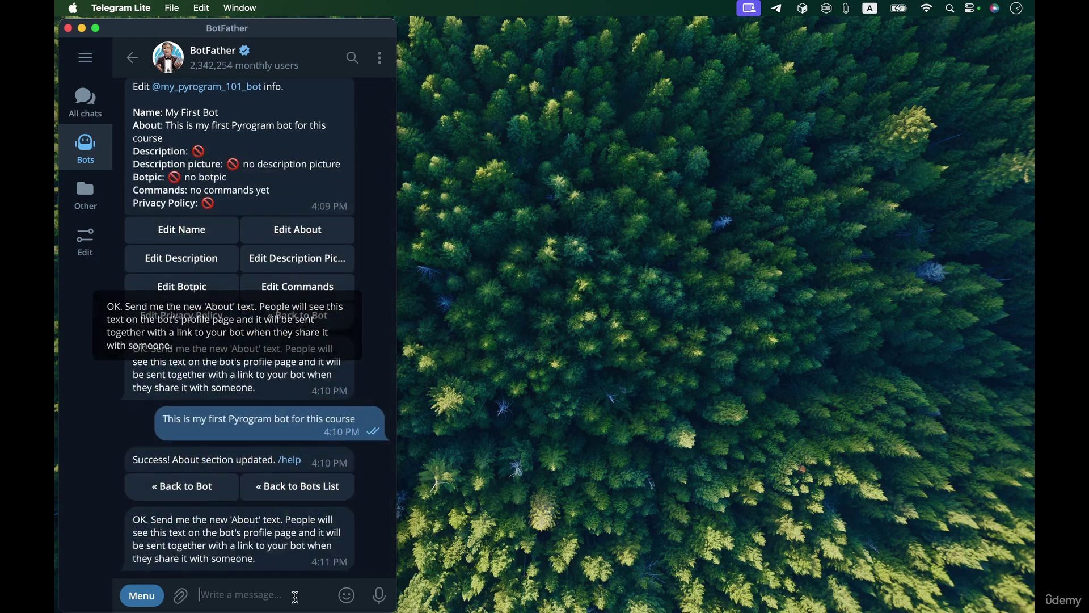
text(This is my firs)
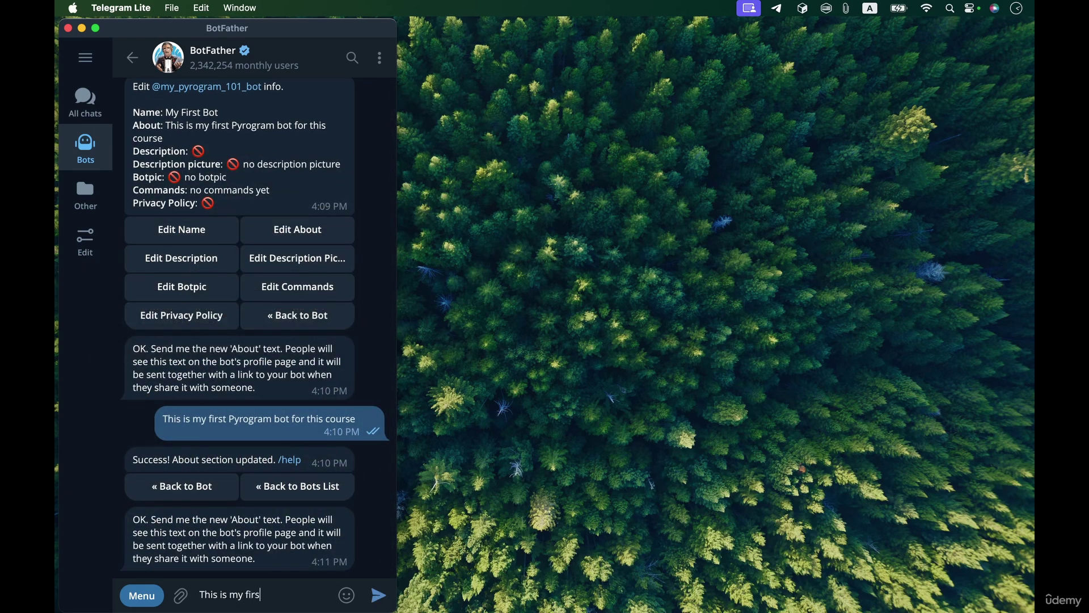
text(t bot for my Pyrogram course)
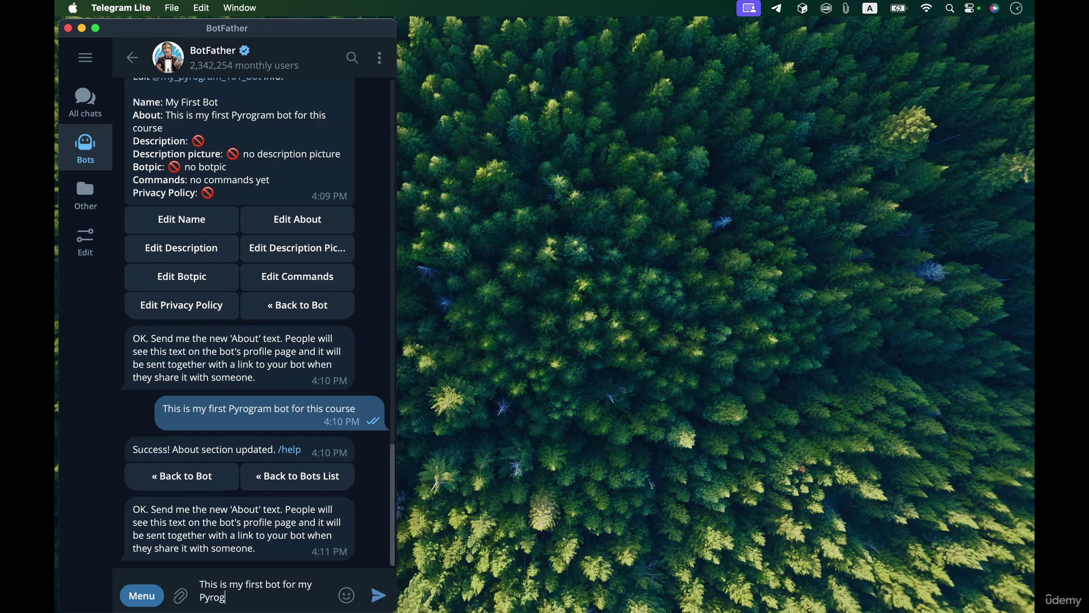
key(Return)
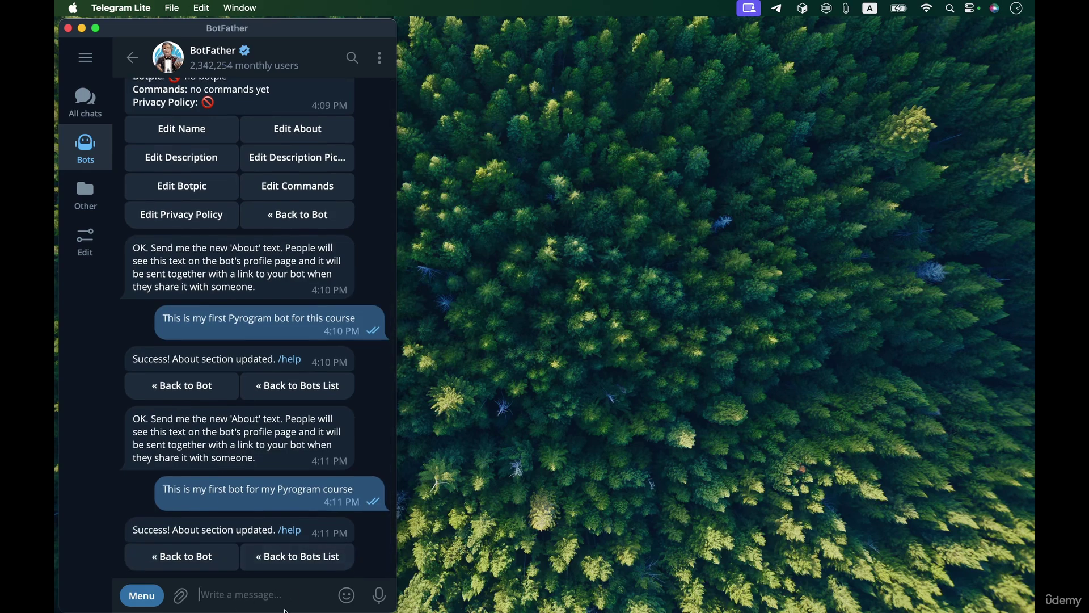
- Set the bot's description to "This bot will show how to get started with Pyrogram programming"
scroll(292, 374, up, 5)
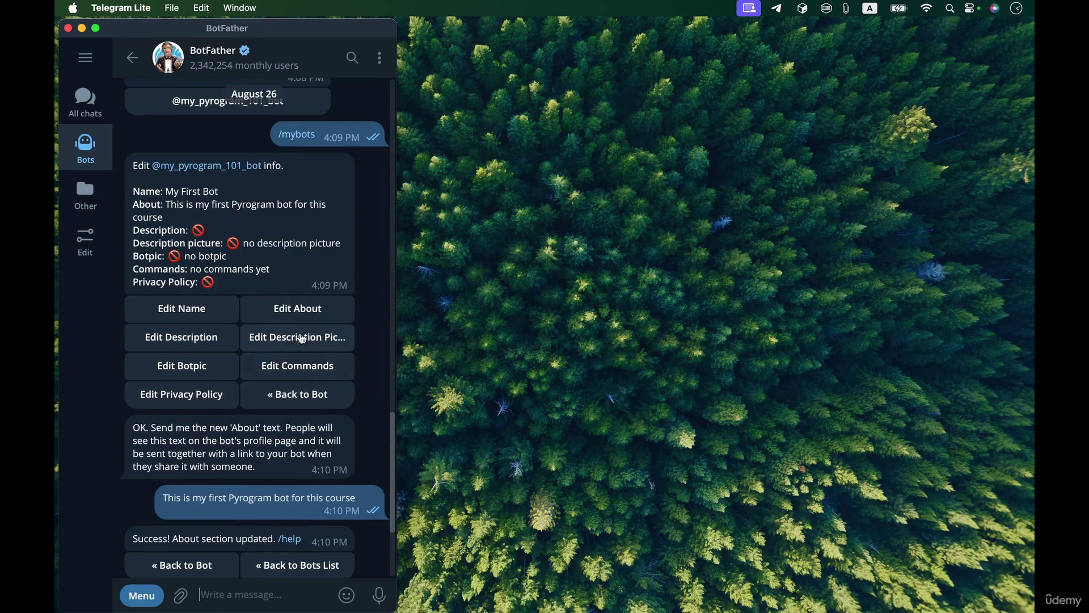
click(187, 340)
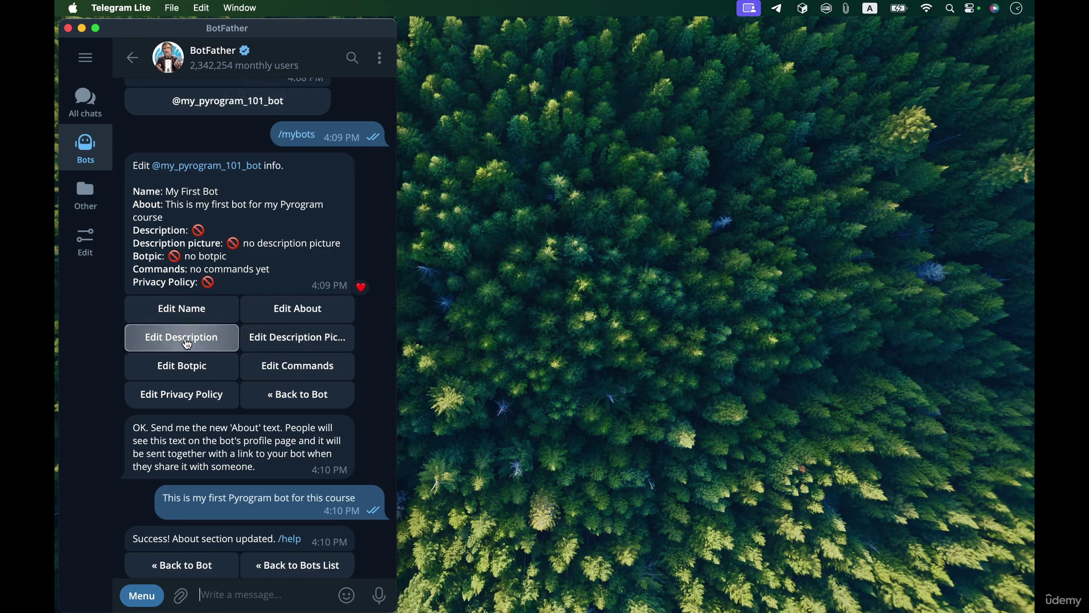
scroll(288, 532, down, 5)
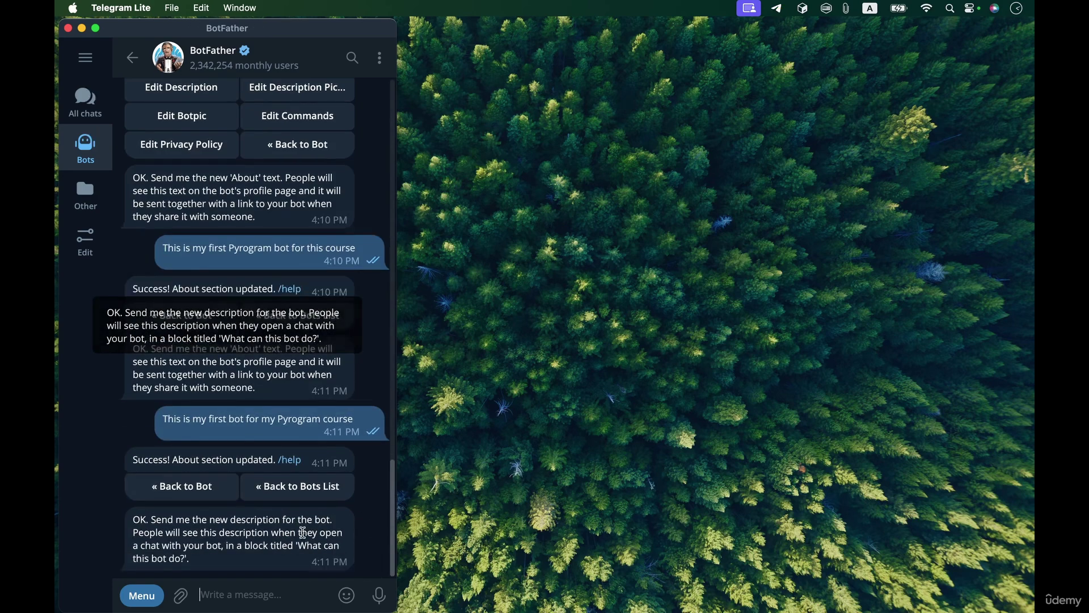
scroll(287, 536, down, 2)
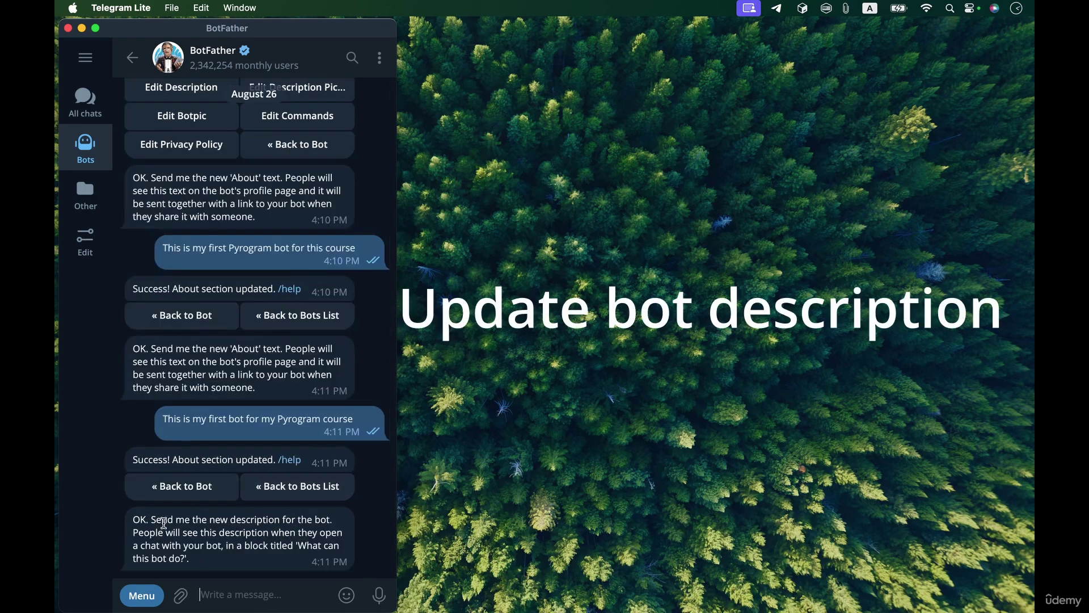
drag(162, 521, 276, 520)
click(279, 590)
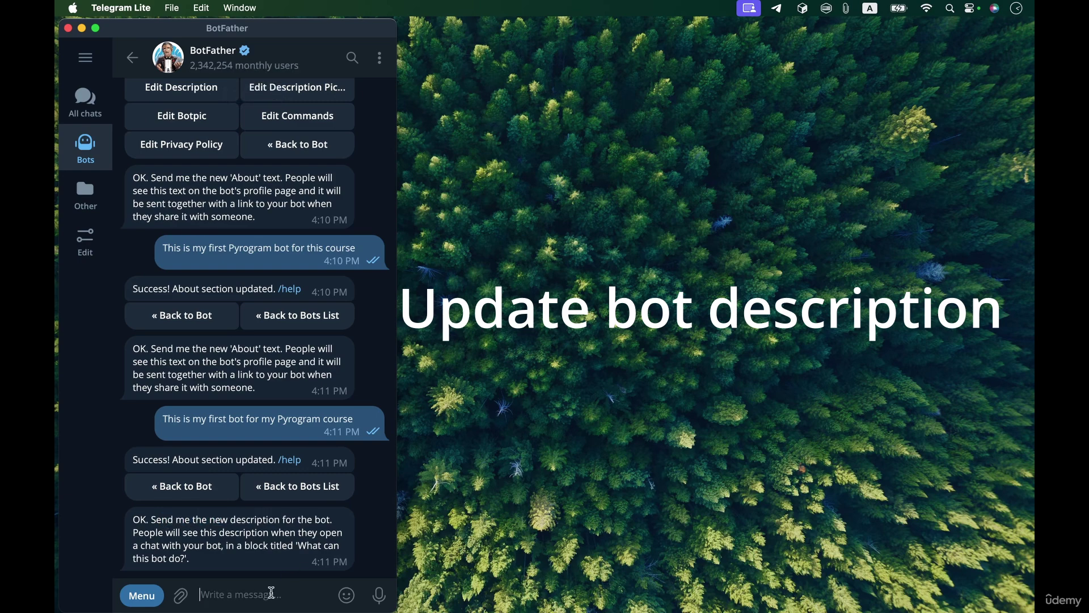
text(This is)
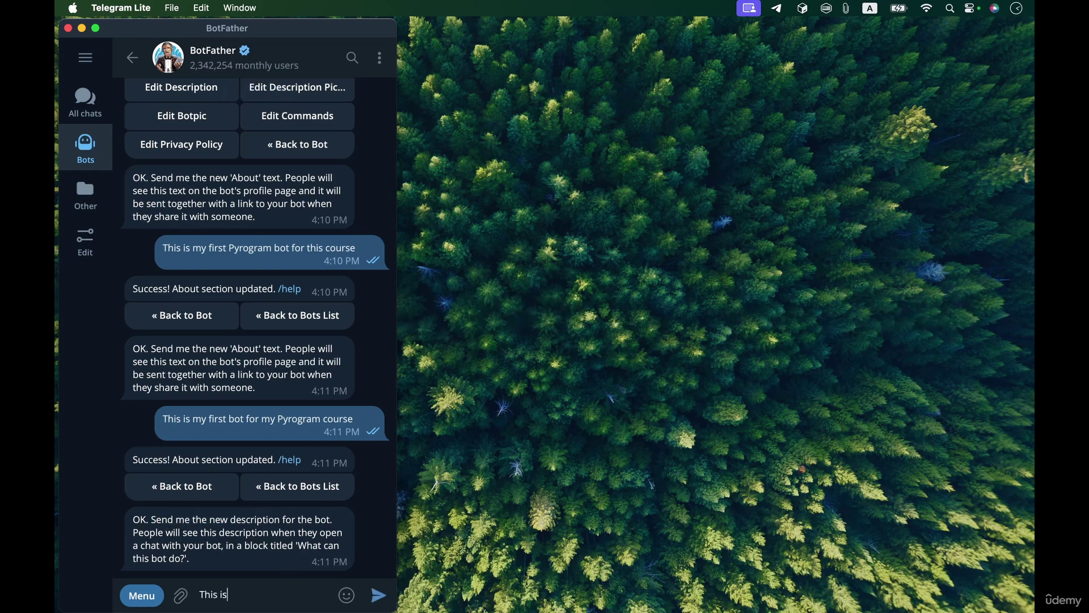
key(BackSpace)
key(BackSpace)
text(bot will show how to get started f)
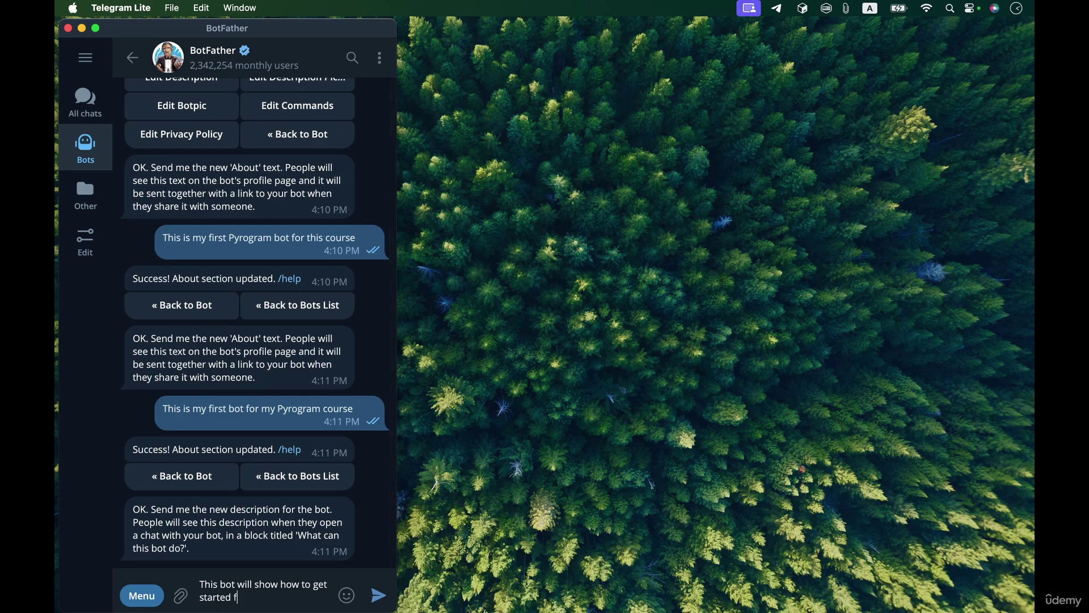
key(BackSpace)
text(with Pyrogram programming)
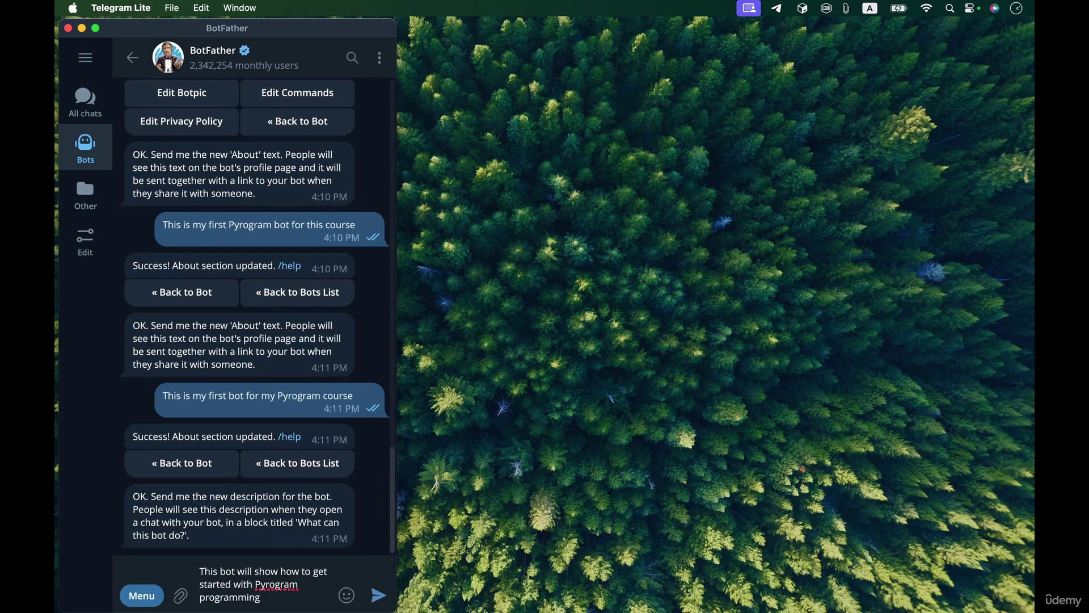
key(Return)
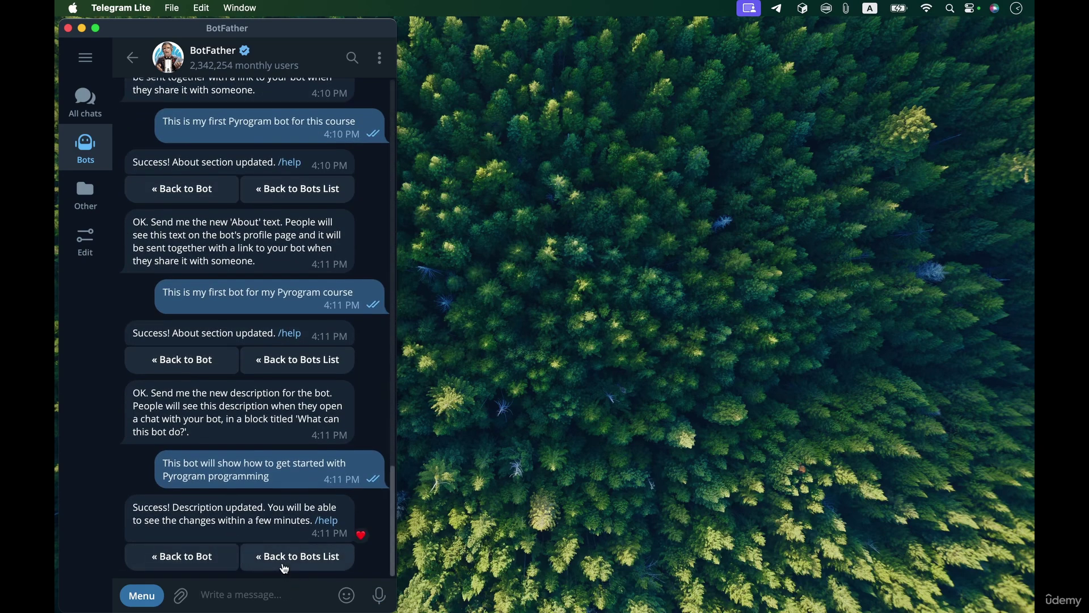
click(291, 567)
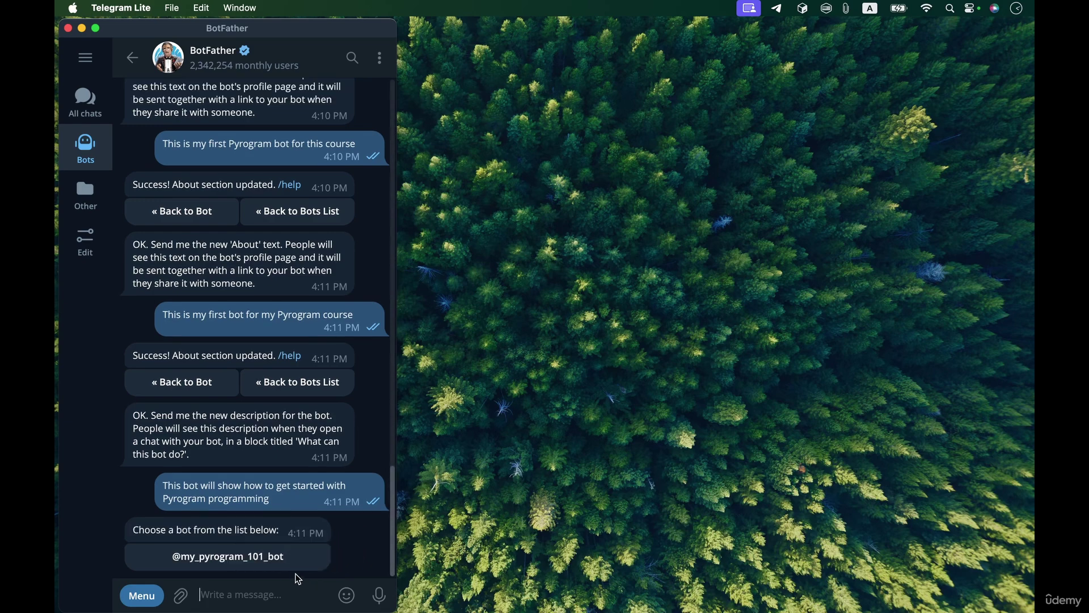
click(238, 568)
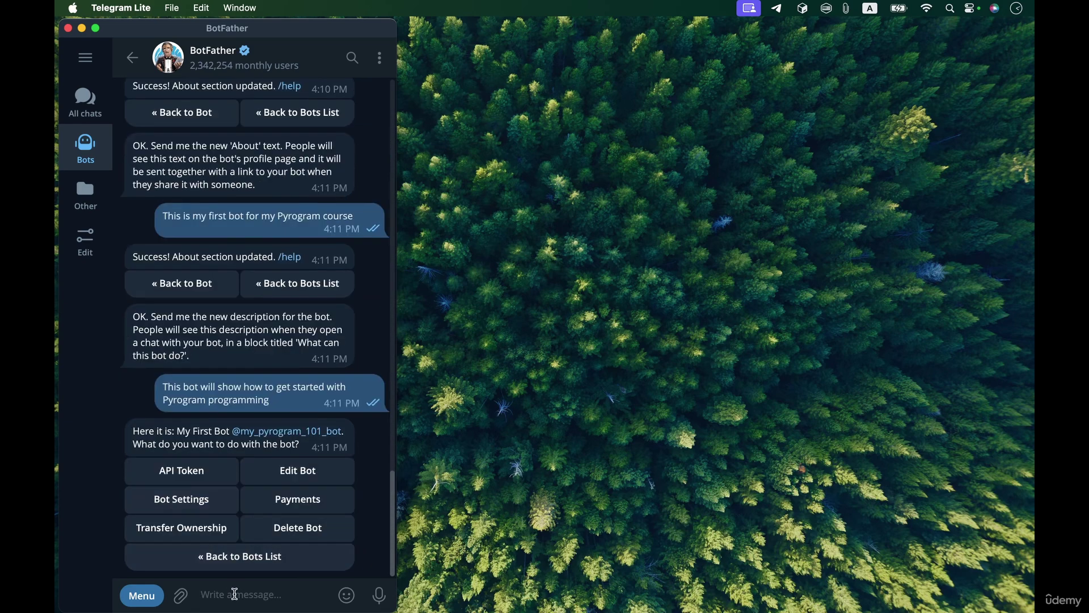
click(295, 478)
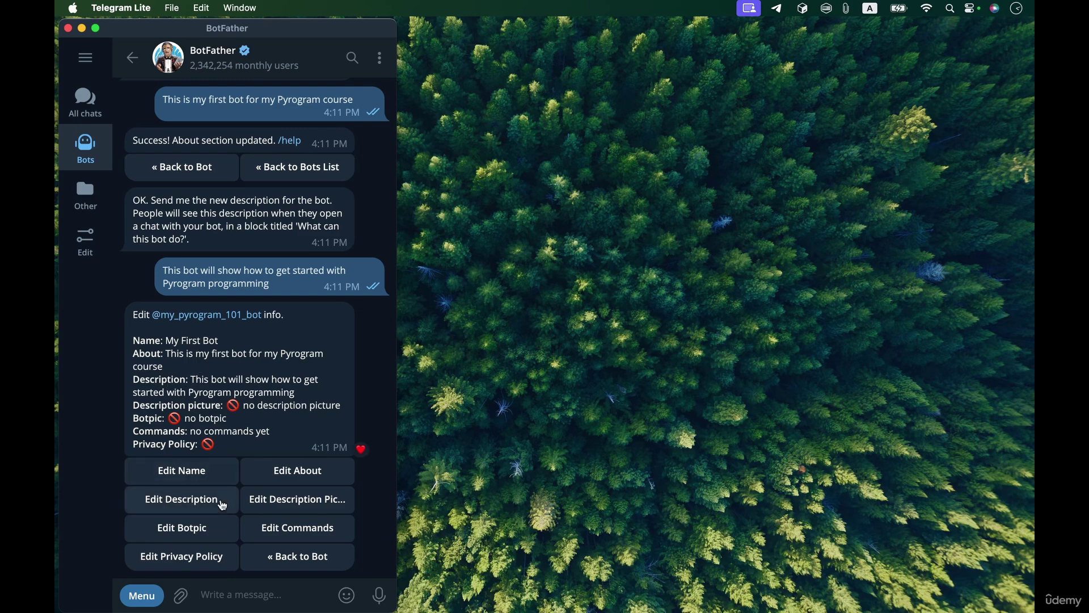
- Set the bot's profile picture by sending BotFather the AI-generated robot PNG from the raw folder as a compressed image
click(205, 529)
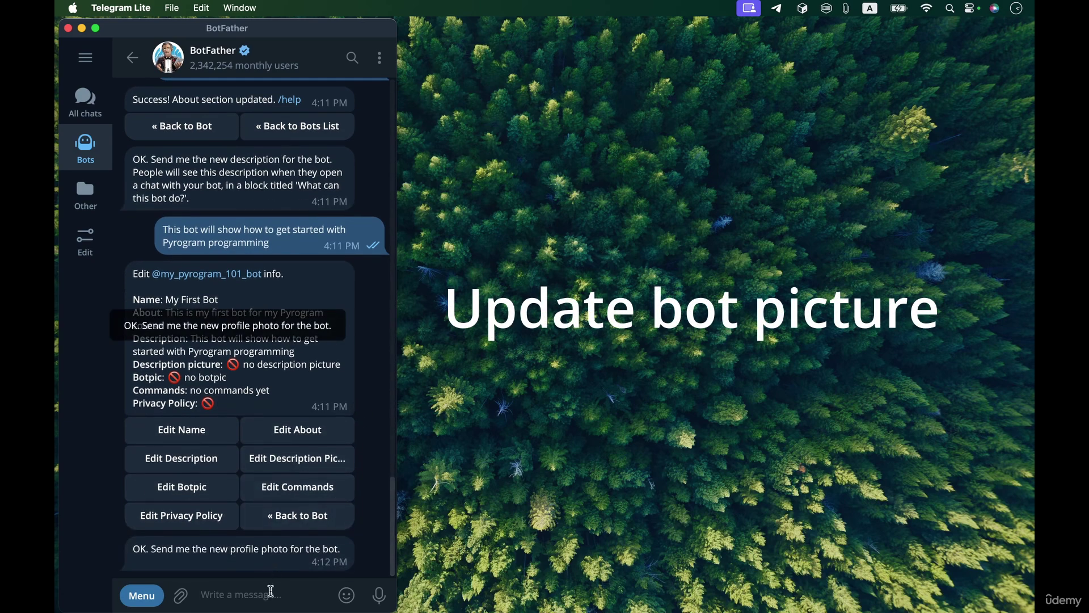
mouse_move(184, 600)
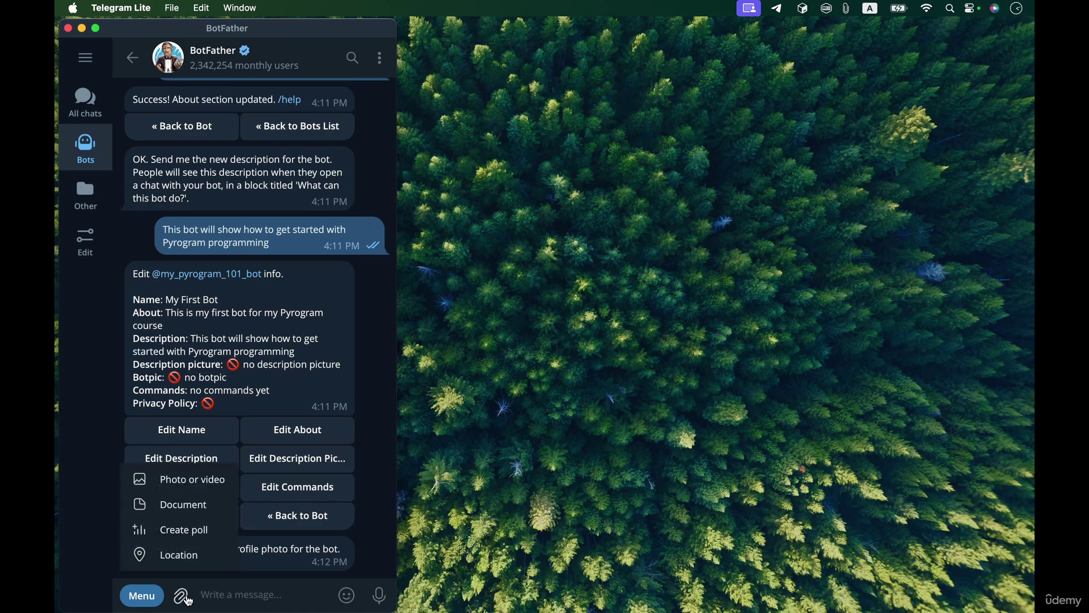
click(177, 483)
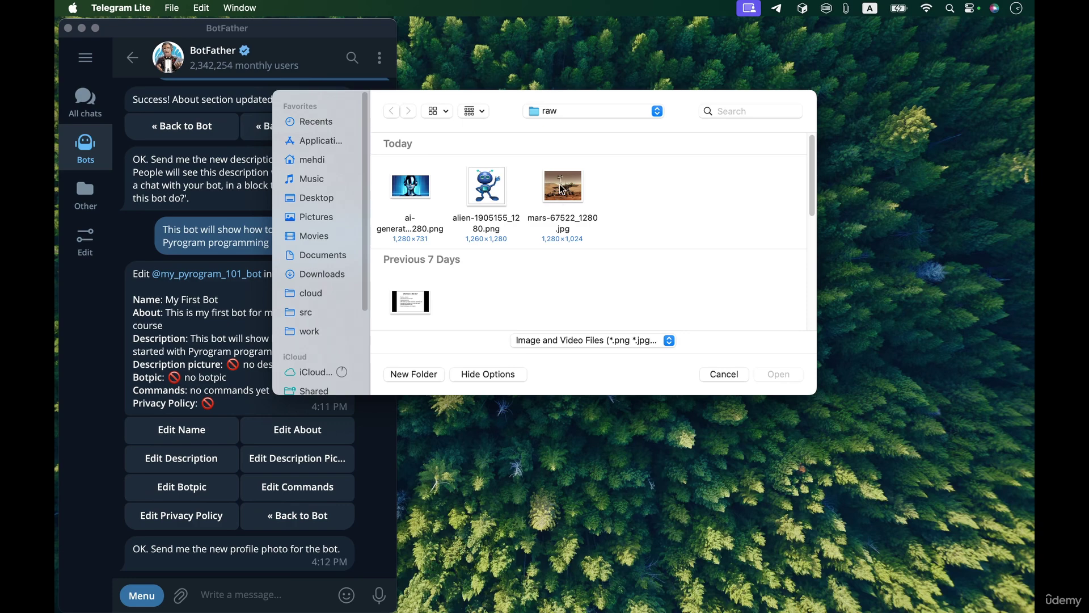
click(425, 193)
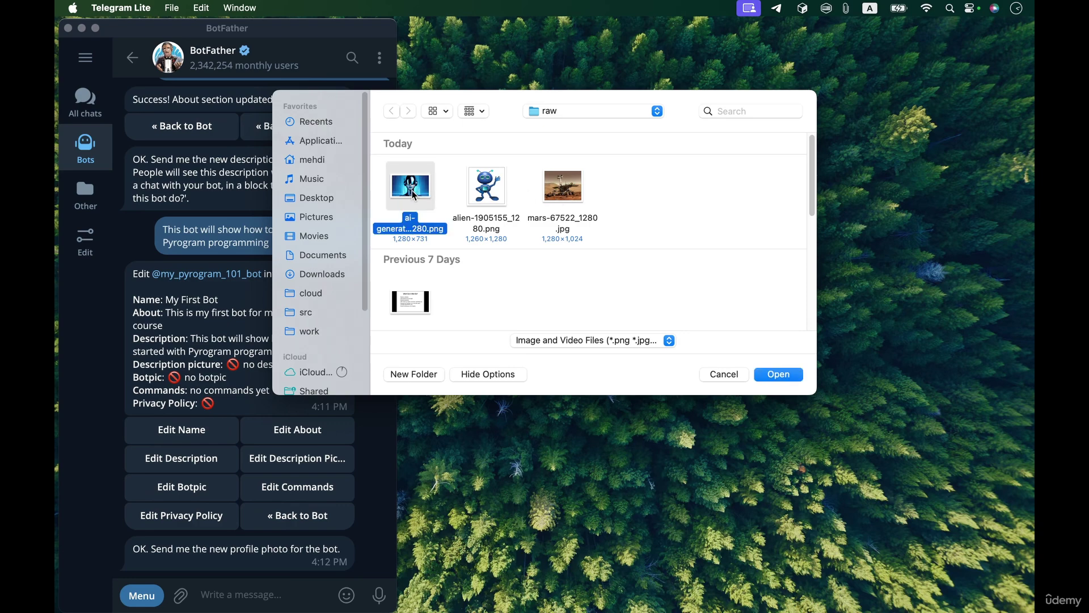
click(783, 375)
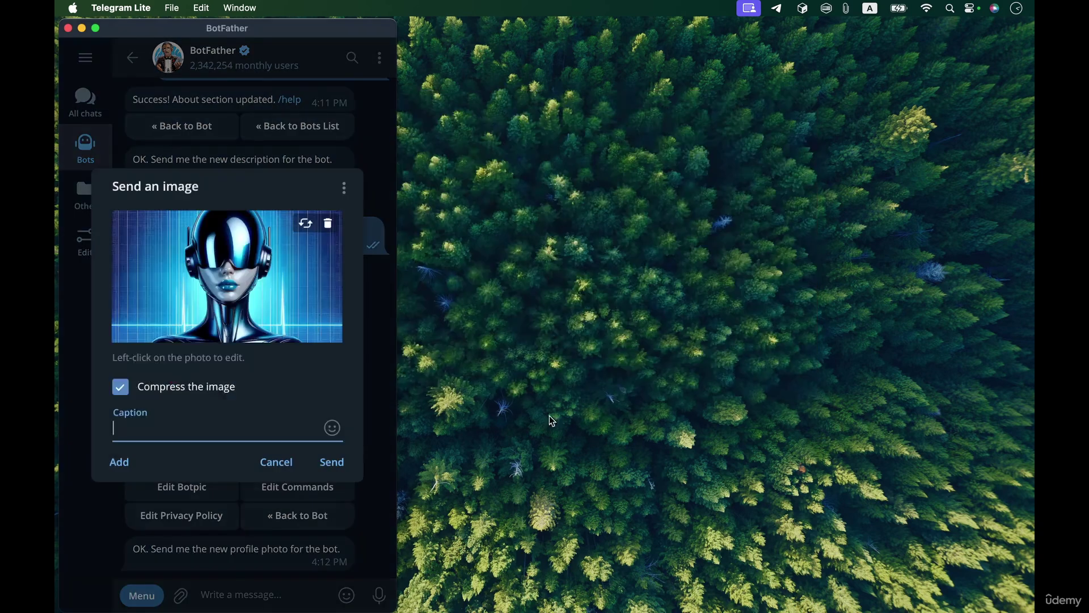
click(333, 464)
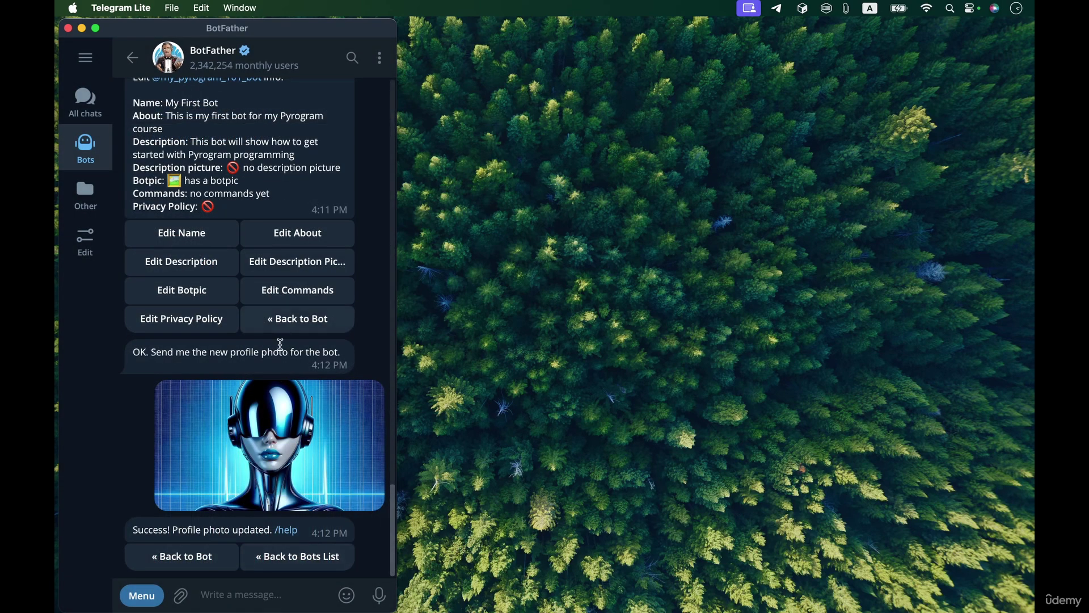
scroll(280, 345, up, 3)
scroll(283, 372, down, 3)
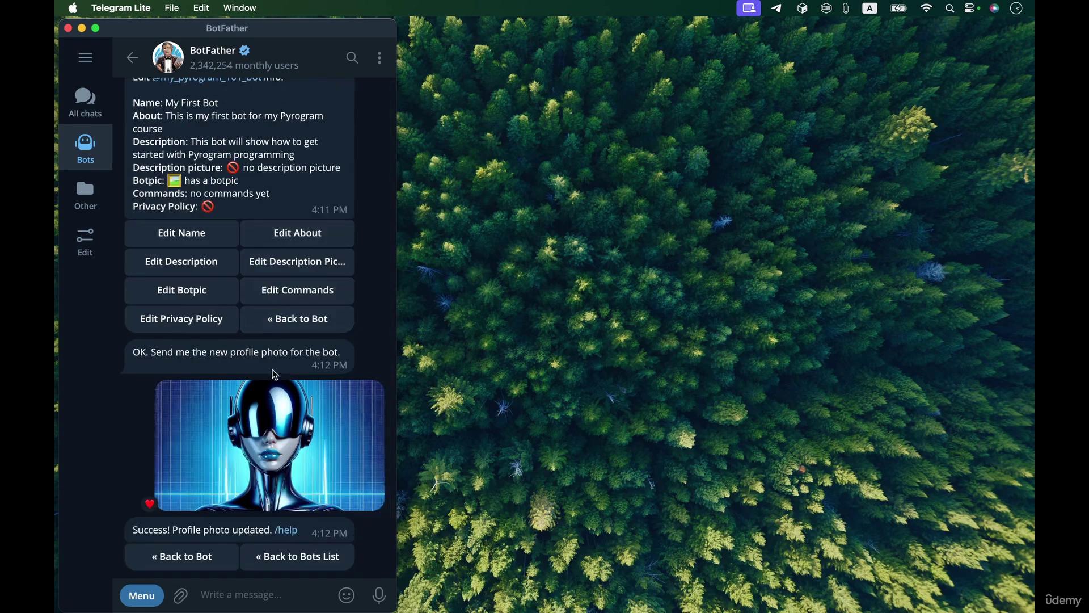
- Open the My First Bot chat, check its picture and description in the bot info, and return to the BotFather conversation
click(132, 57)
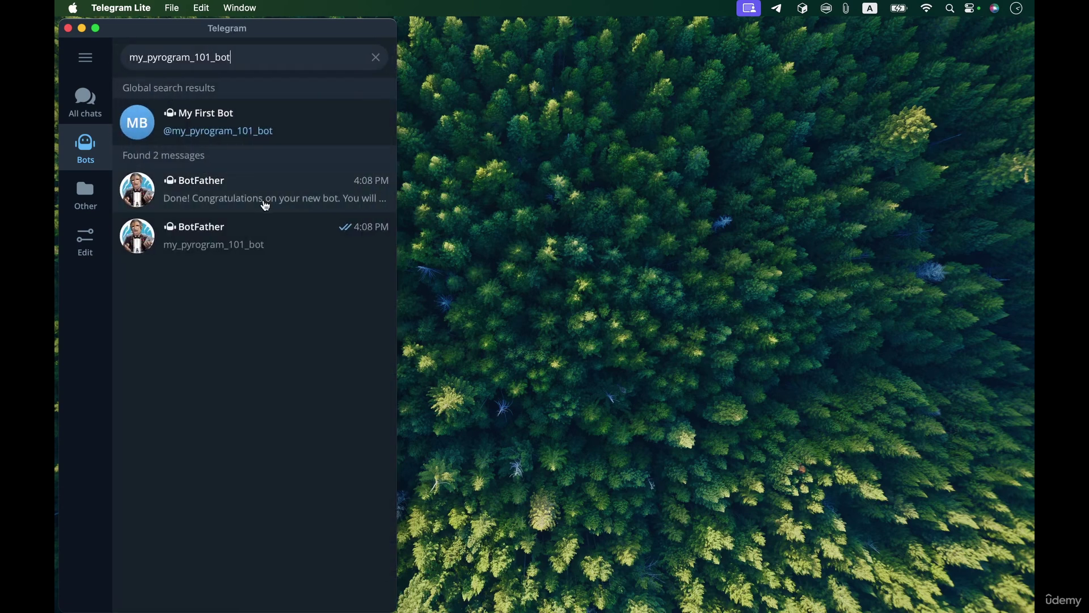
click(235, 137)
click(174, 61)
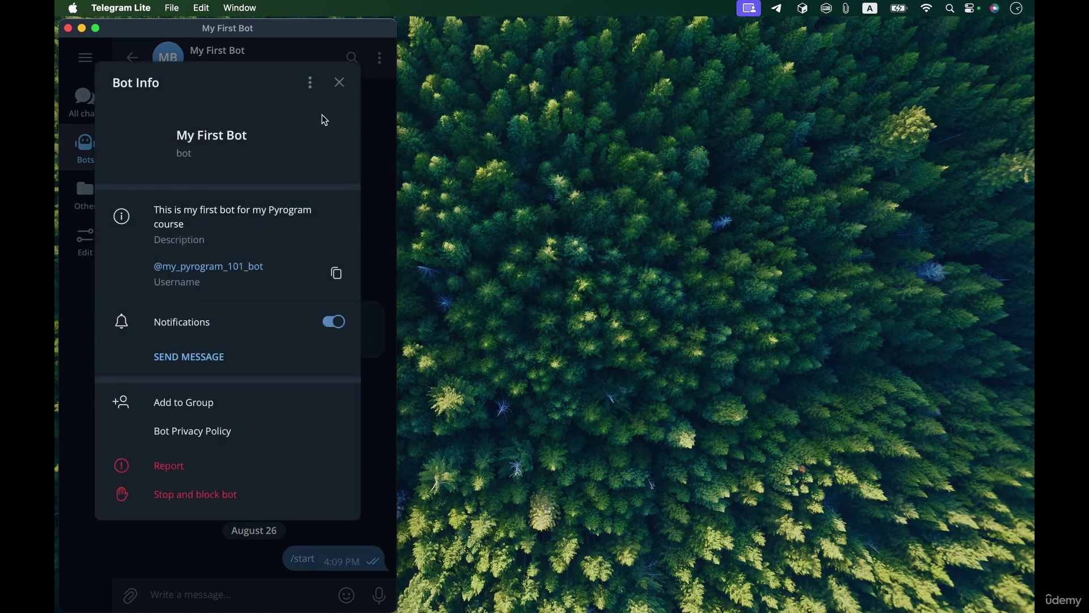
key(Escape)
click(188, 72)
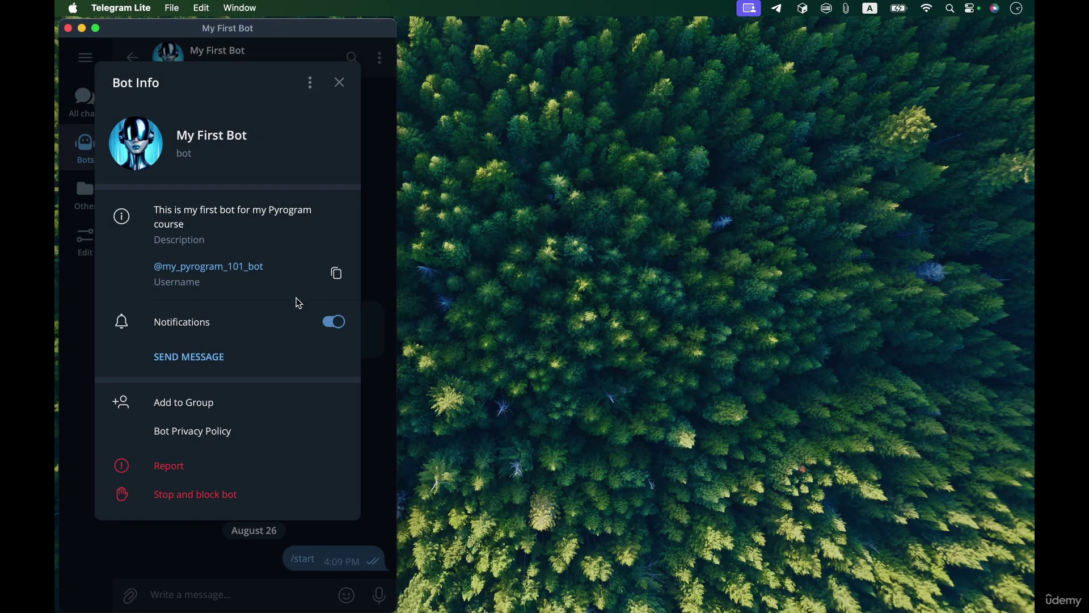
key(Escape)
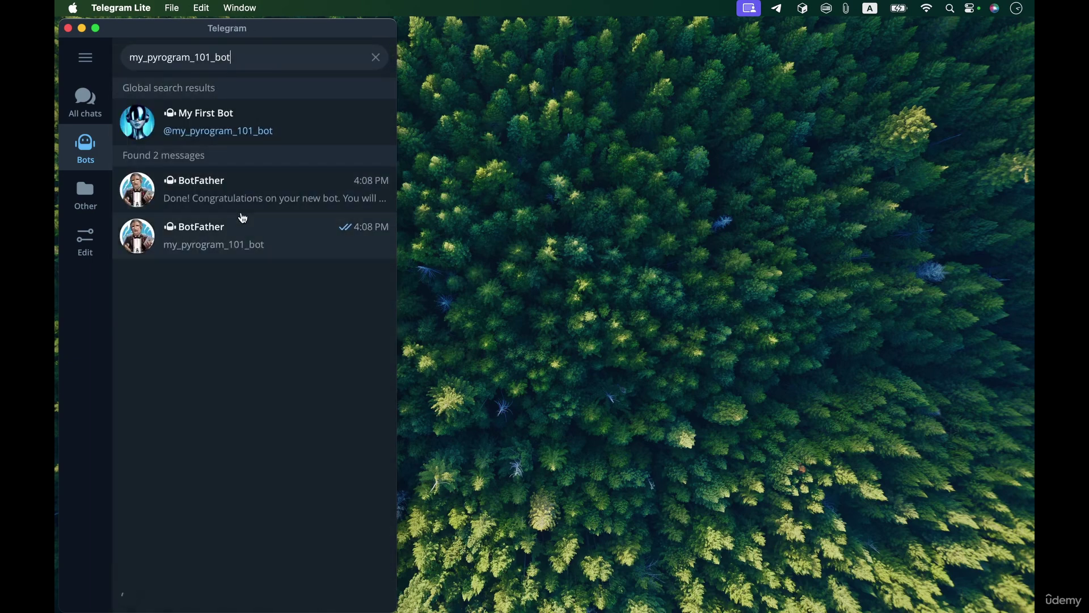
click(236, 245)
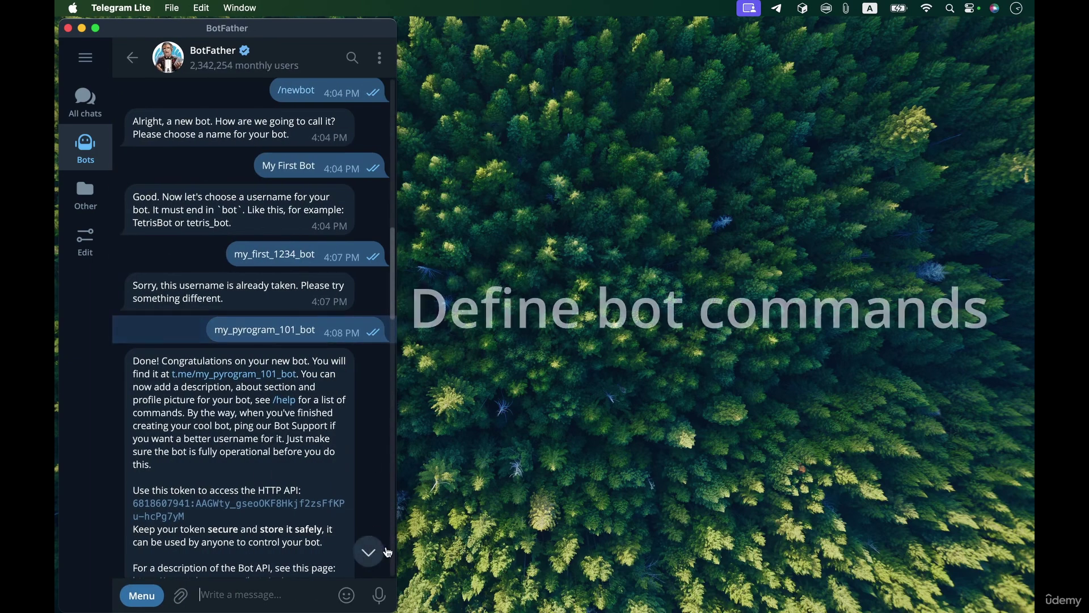
scroll(389, 553, down, 15)
scroll(303, 366, up, 1)
scroll(303, 366, down, 1)
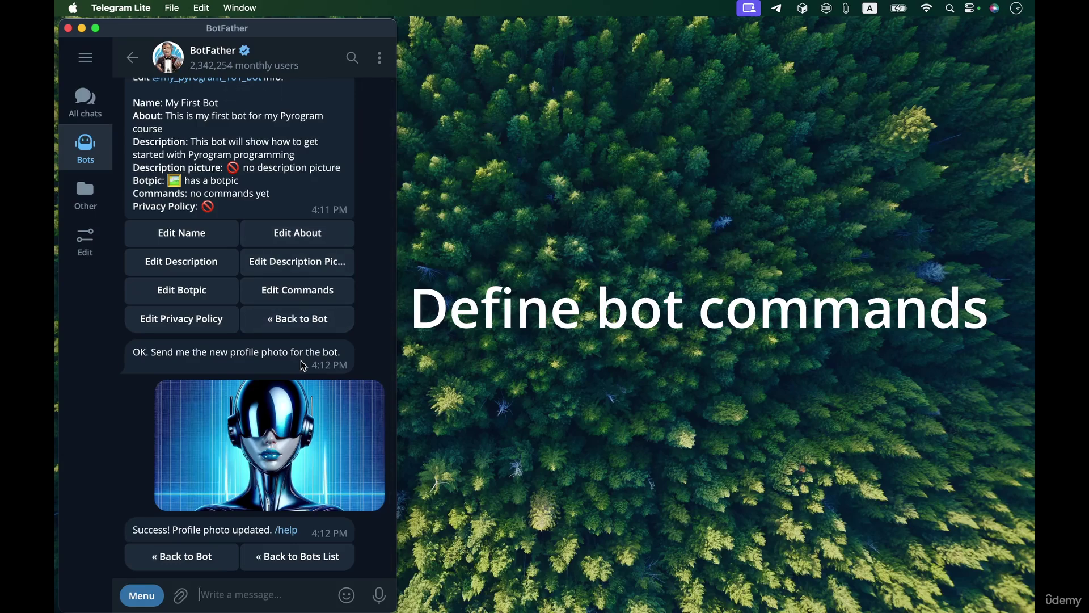
click(291, 299)
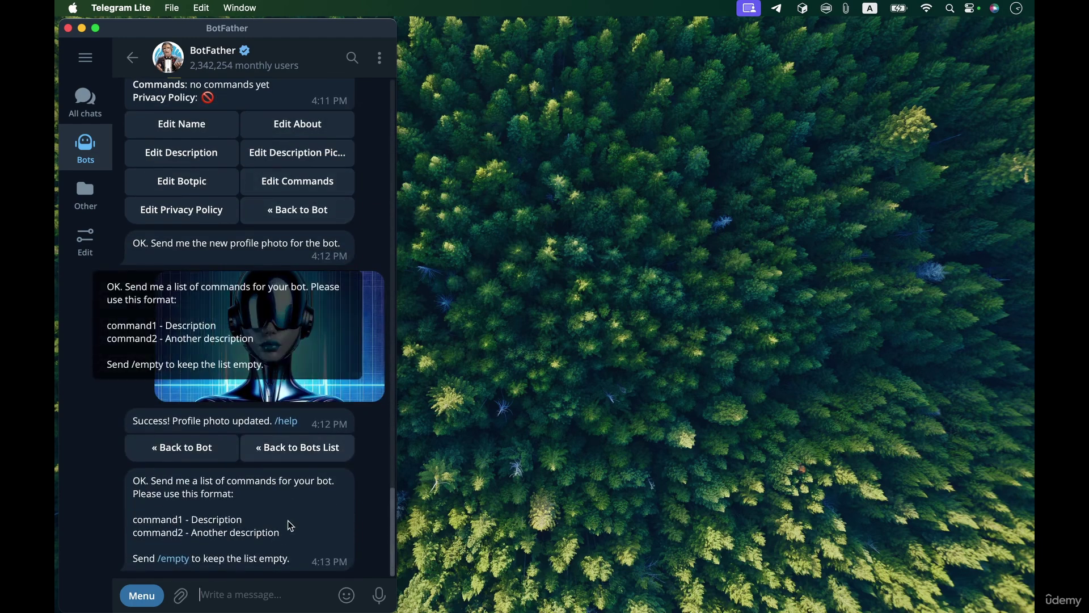
- Write "hello - This is a greeting command" as the first line of the command list message
text(f)
key(BackSpace)
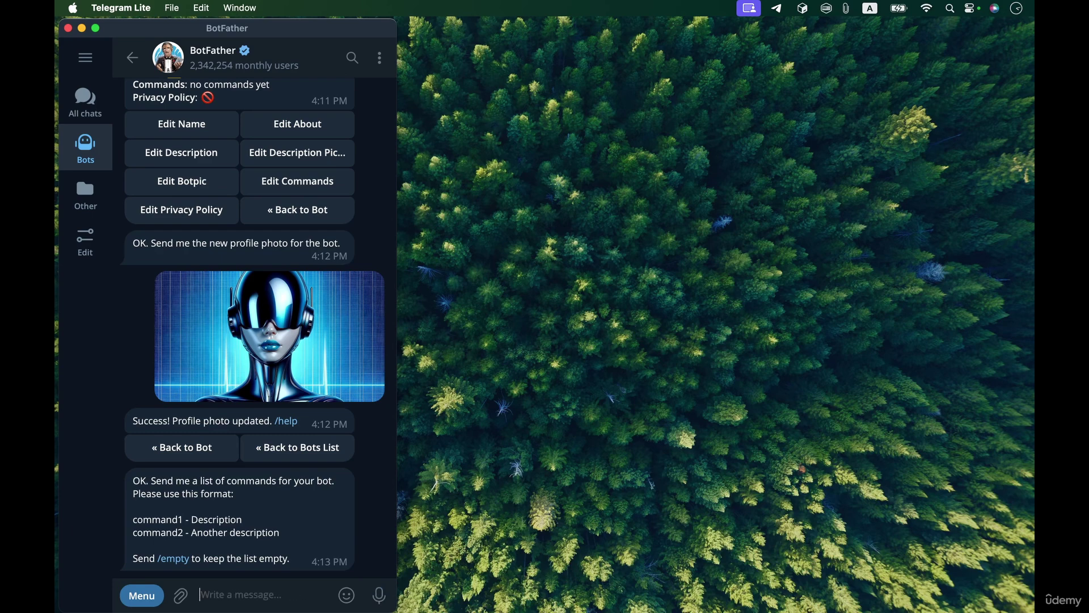
text(f)
key(BackSpace)
text(hello f)
key(BackSpace)
text(This is a greeting)
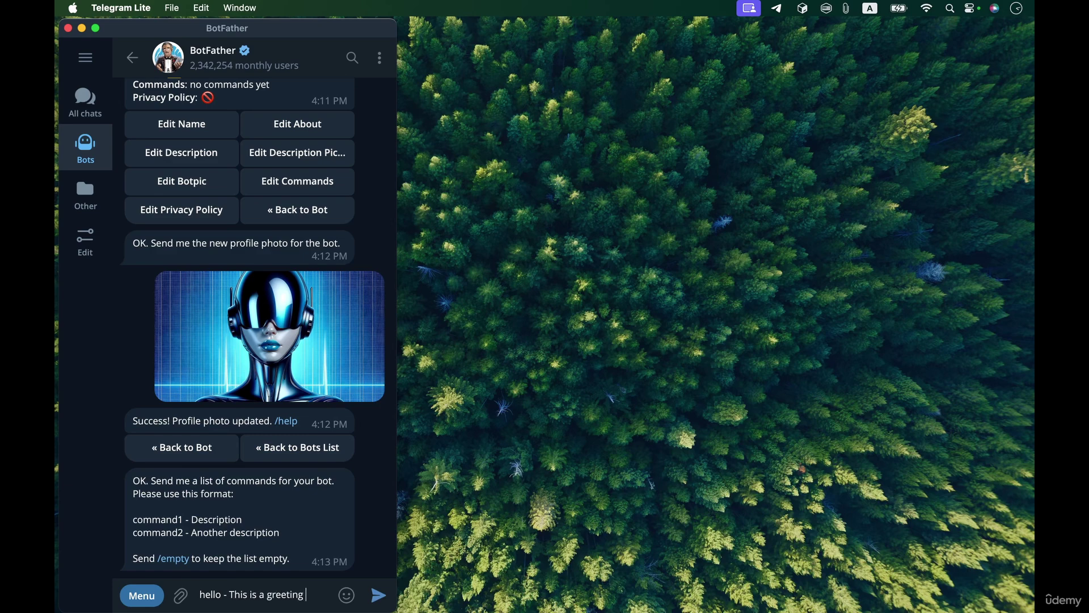
text( command)
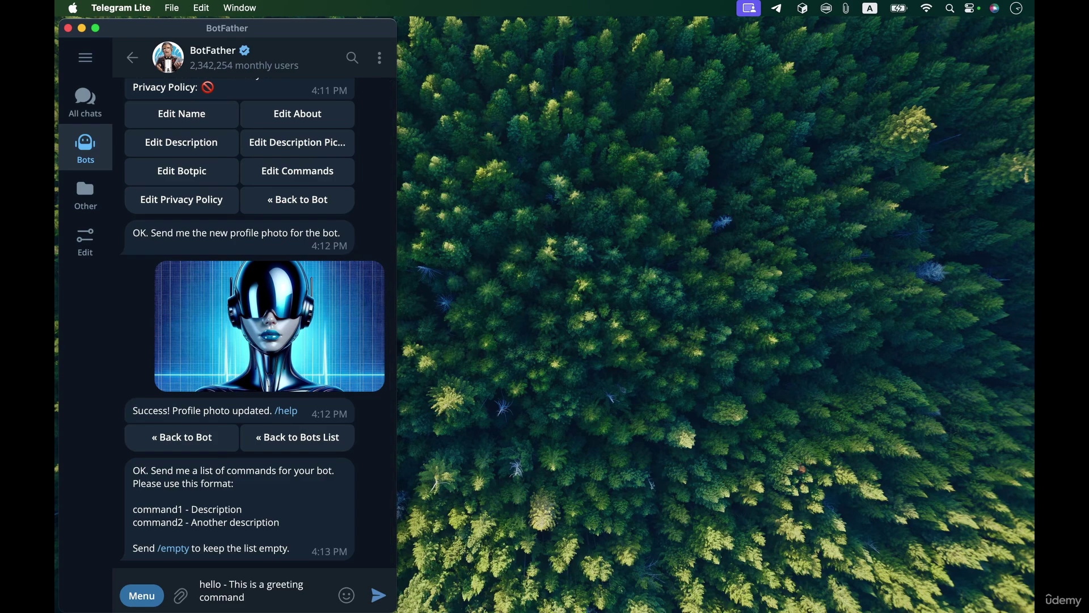
key(shift+Return)
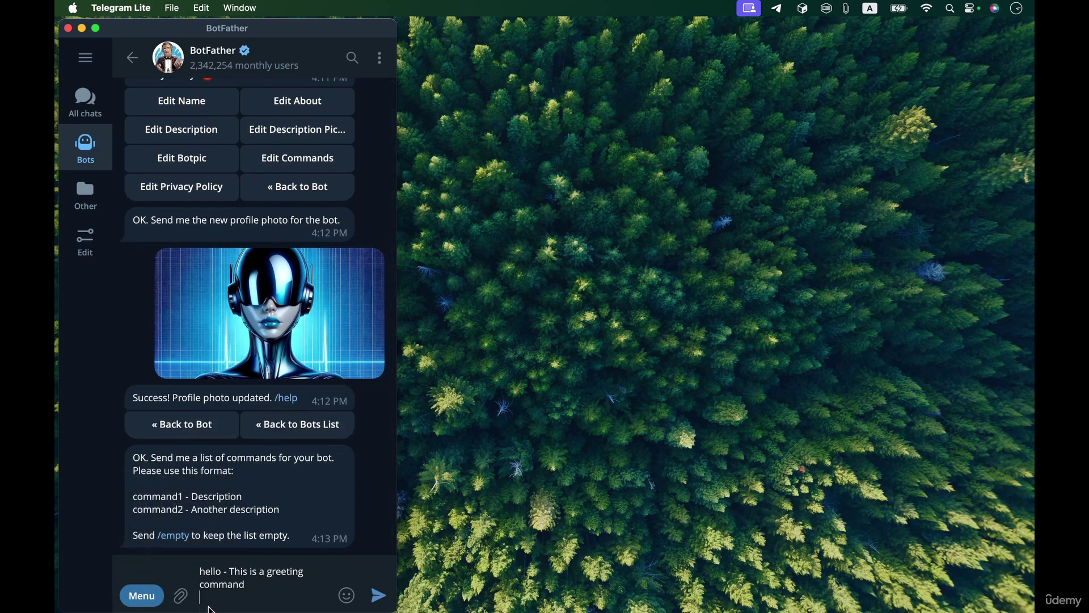
- Add "bye - This is a goodbye command" as the second line of the command list message
text(f)
key(BackSpace)
text(bye - This is a goodbye command)
key(shift+Return)
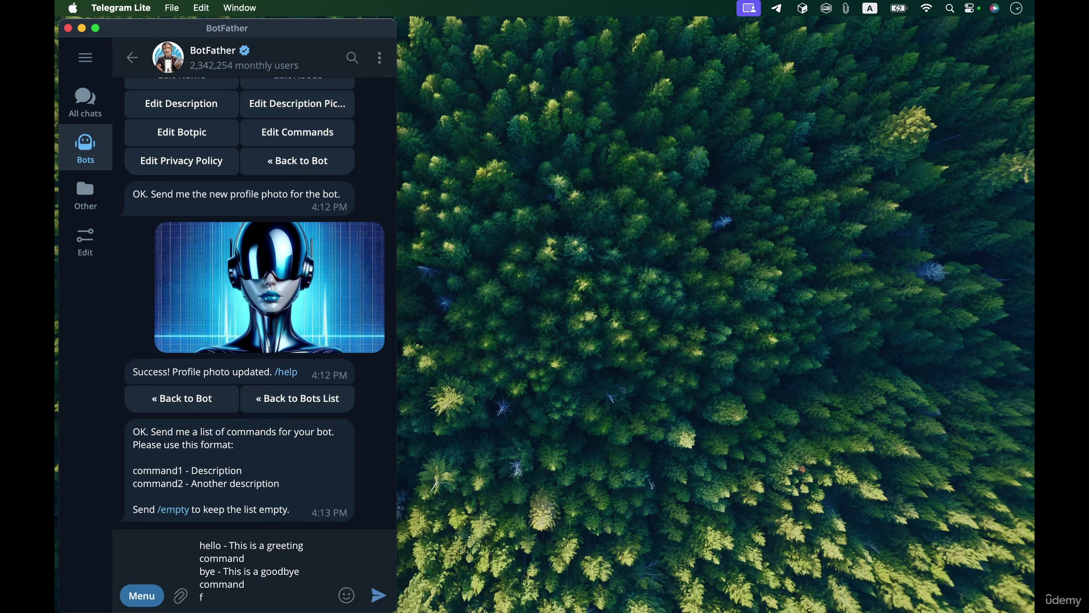
- Add "time - This will return the current time" as the third line and send the command list to BotFather
key(BackSpace)
key(BackSpace)
text(time -)
text(This will return the current time)
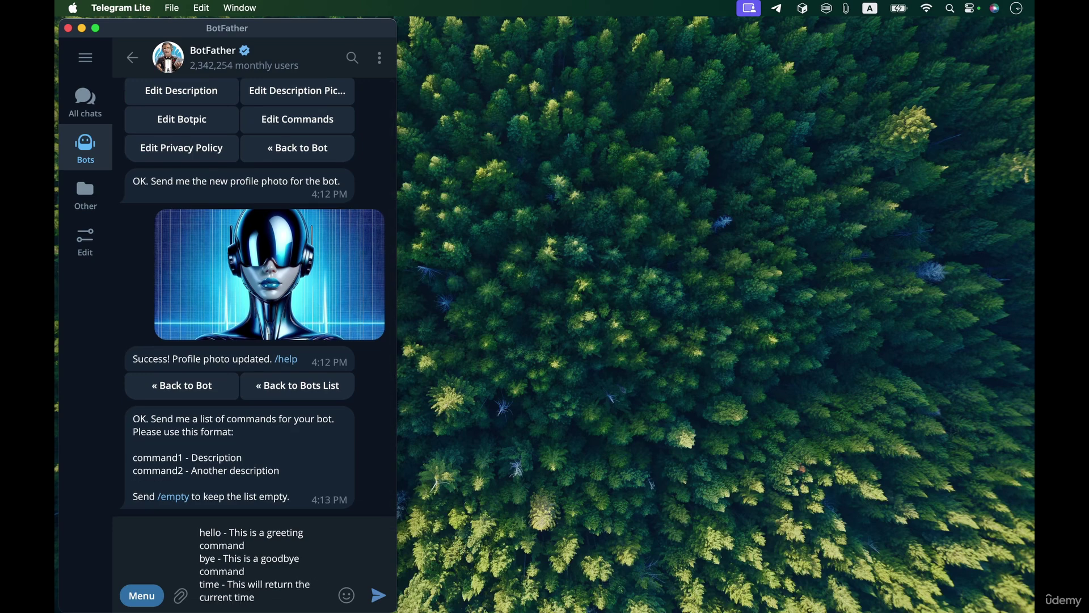
key(Return)
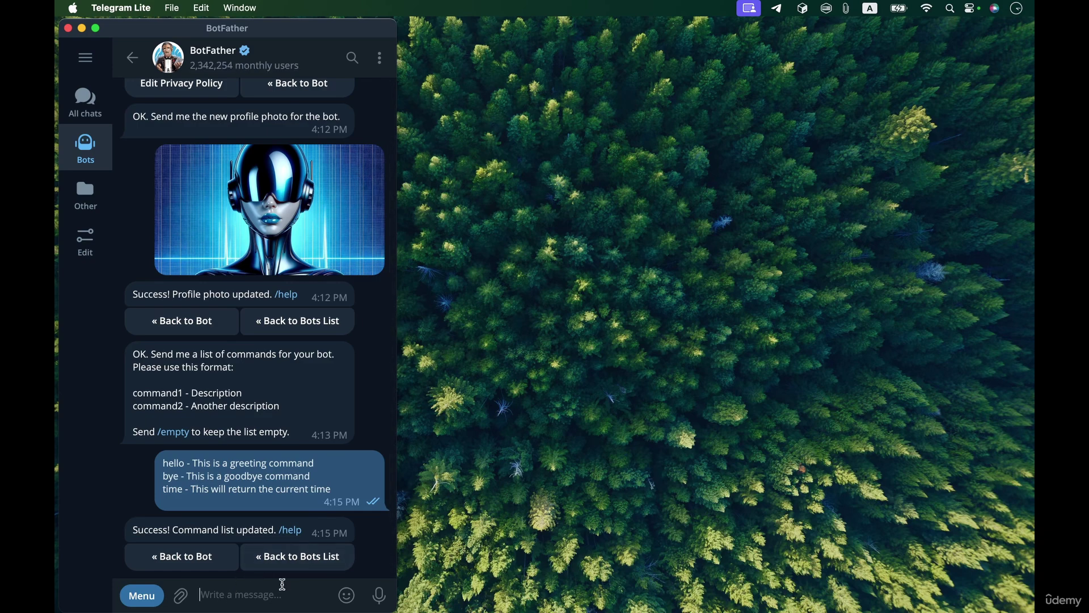
- Open the My First Bot chat and check its slash command suggestions, leaving the message empty
key(Escape)
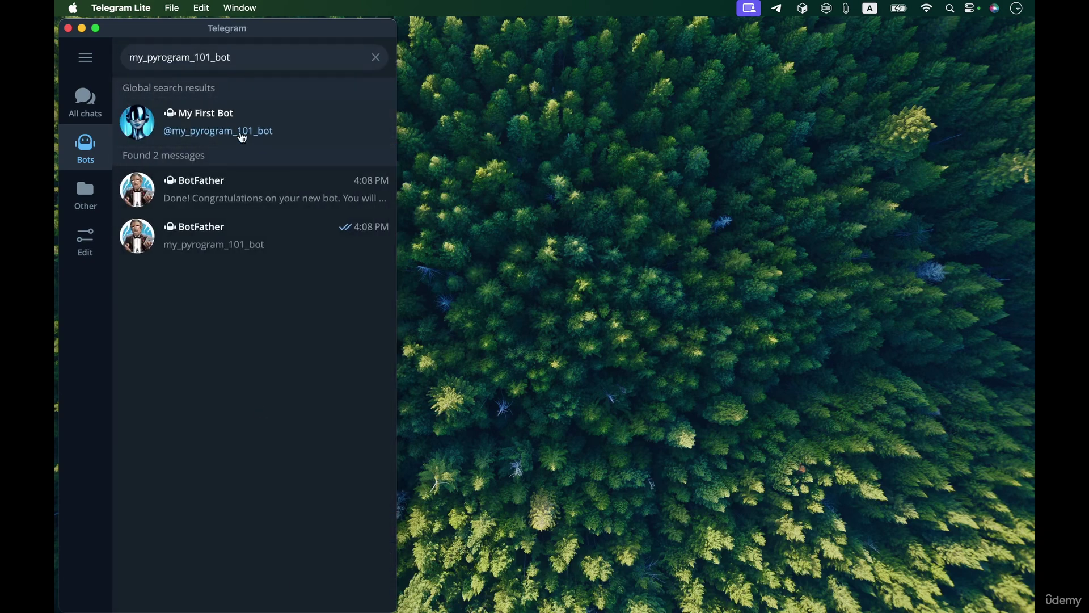
click(288, 133)
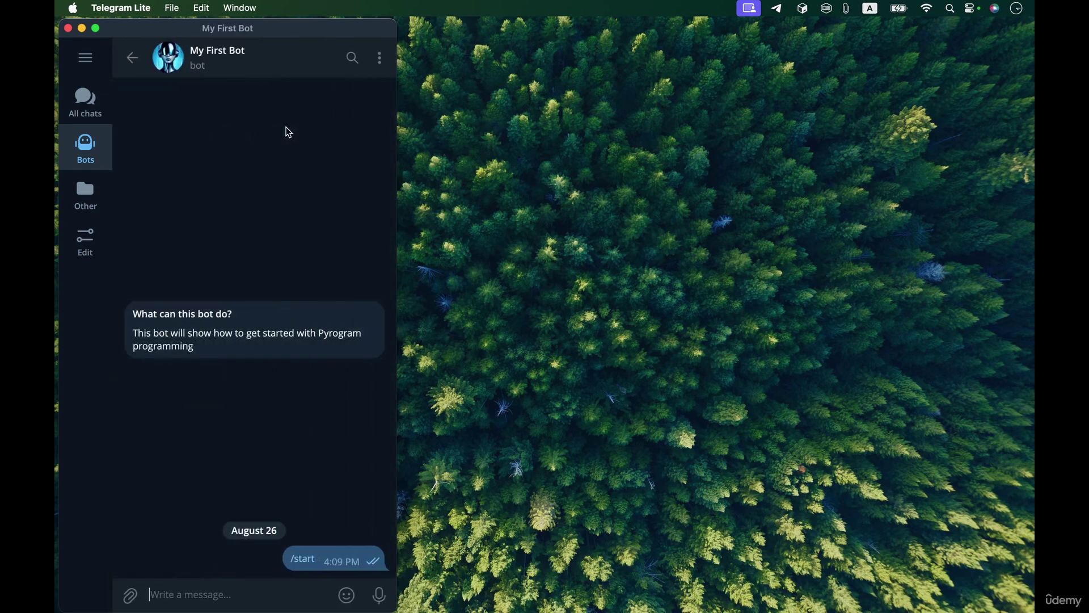
click(243, 597)
text(/)
key(BackSpace)
text(/)
key(BackSpace)
text(/)
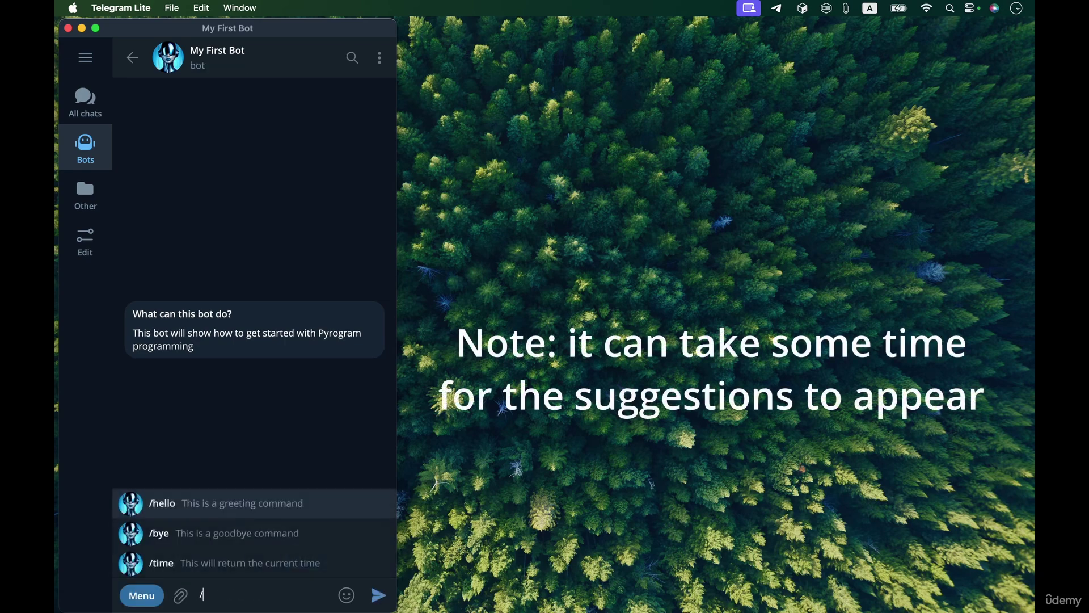
key(BackSpace)
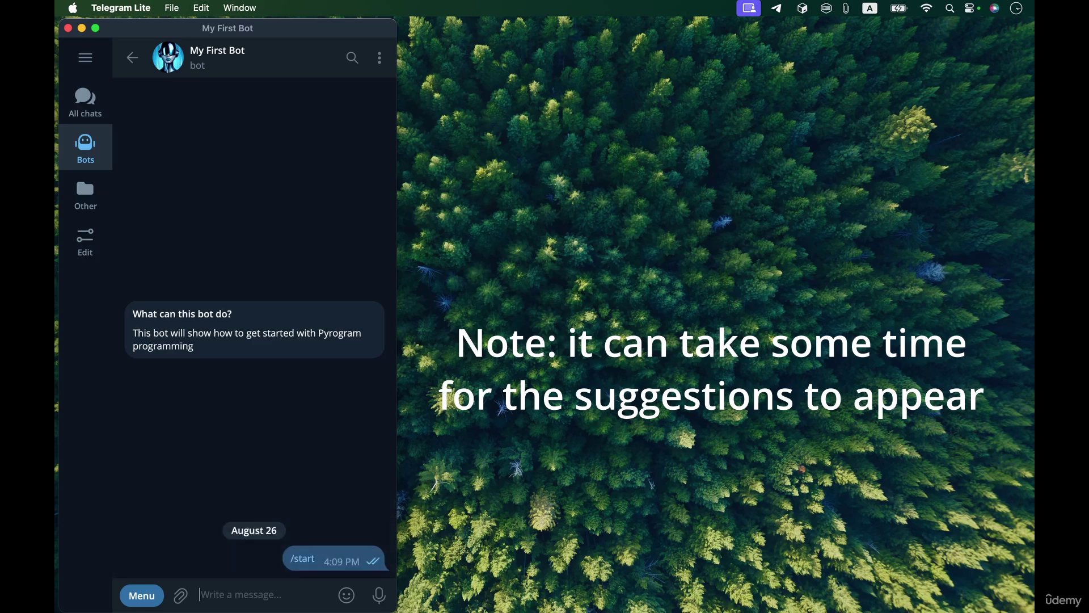
text(/)
key(BackSpace)
text(/)
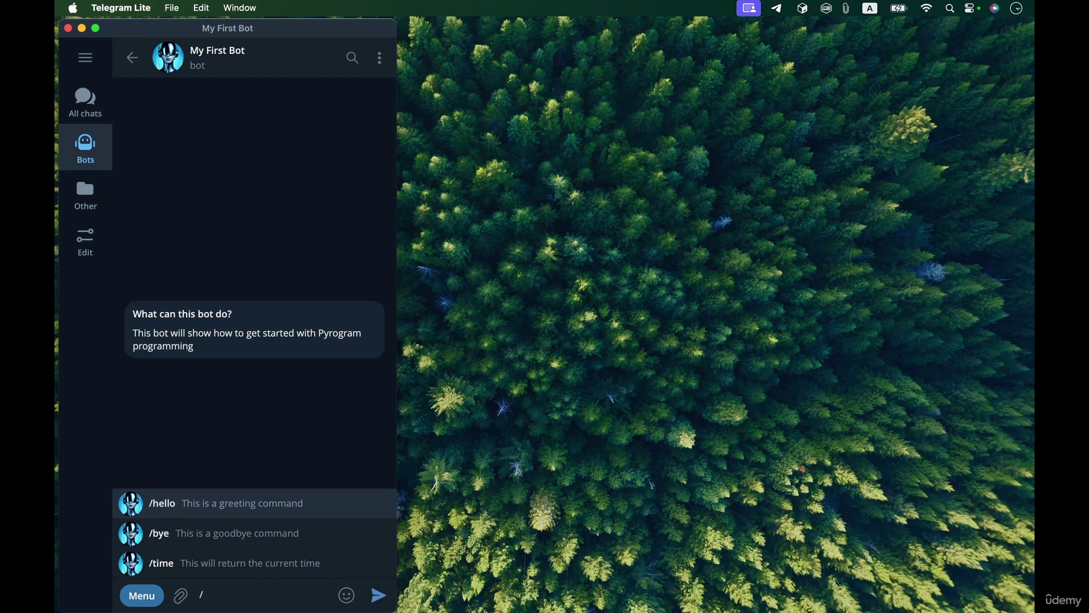
key(BackSpace)
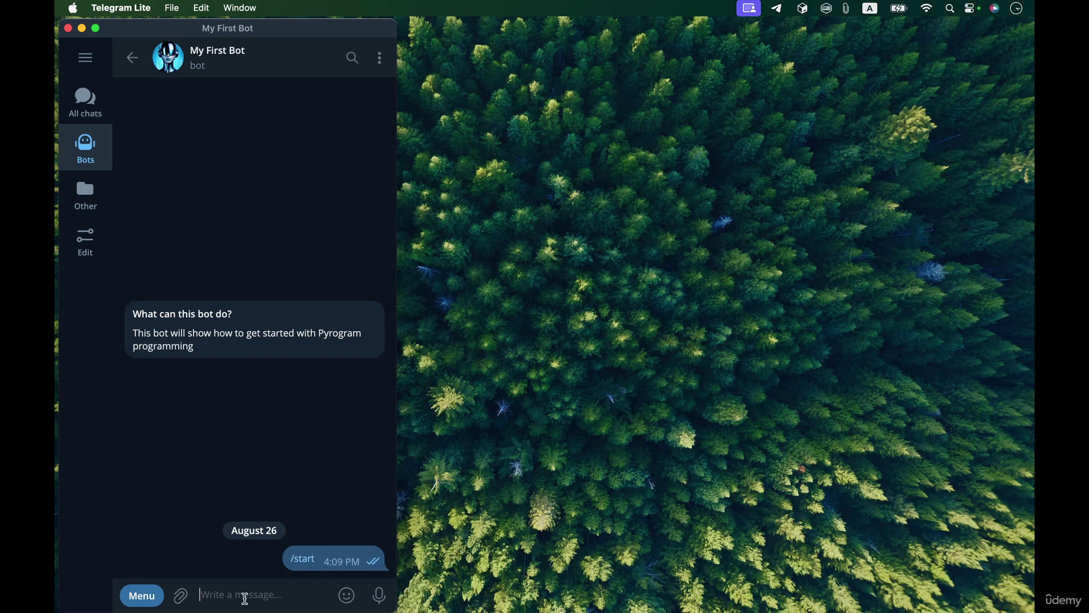
- Check the command list in My First Bot's chat menu and return to the BotFather conversation
click(149, 599)
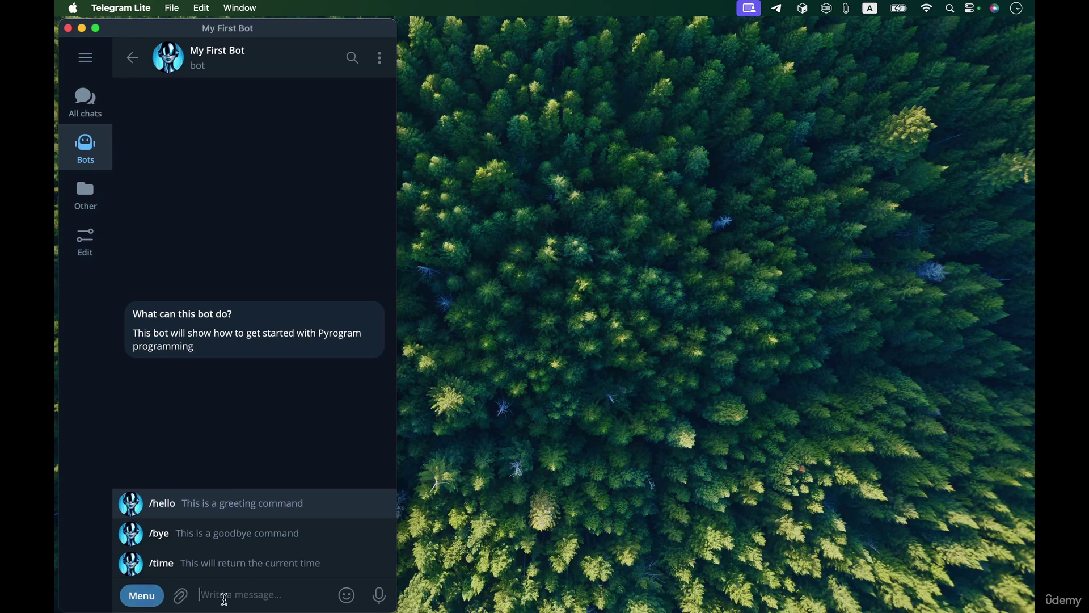
text(/start)
key(Return)
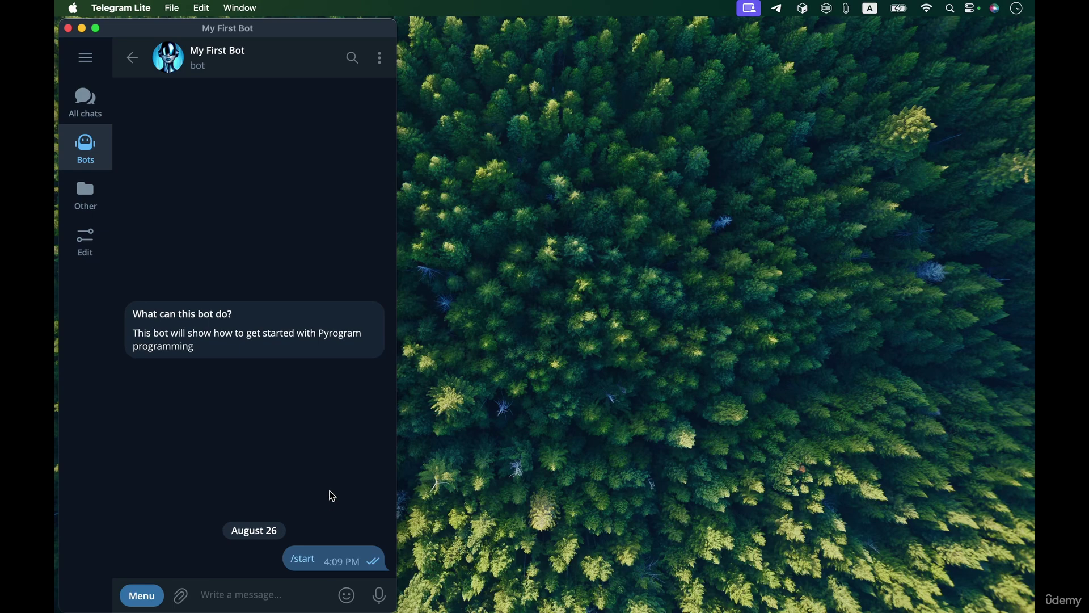
key(Escape)
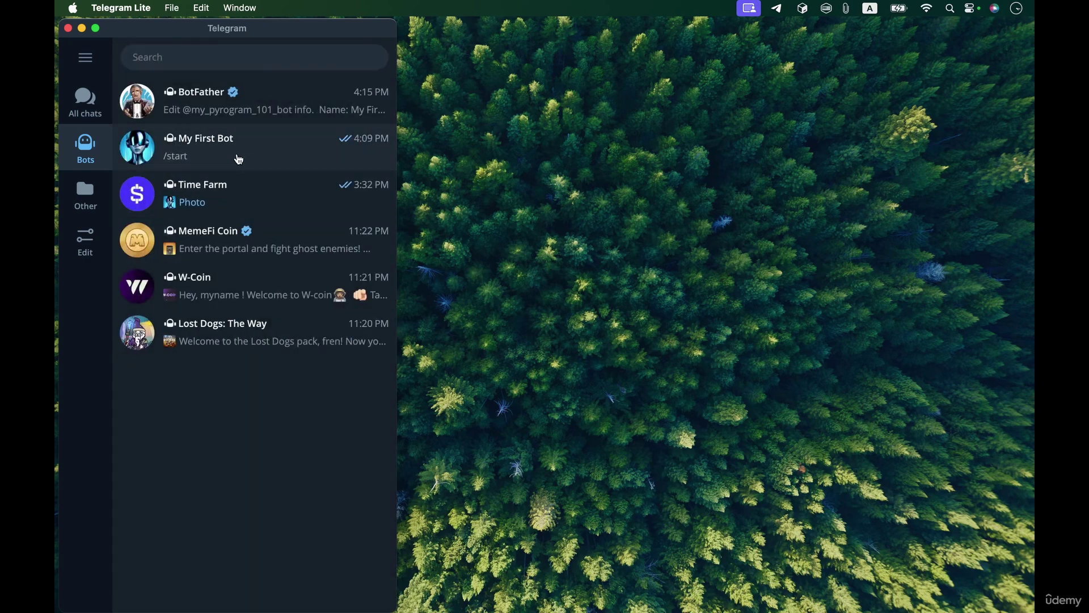
click(227, 103)
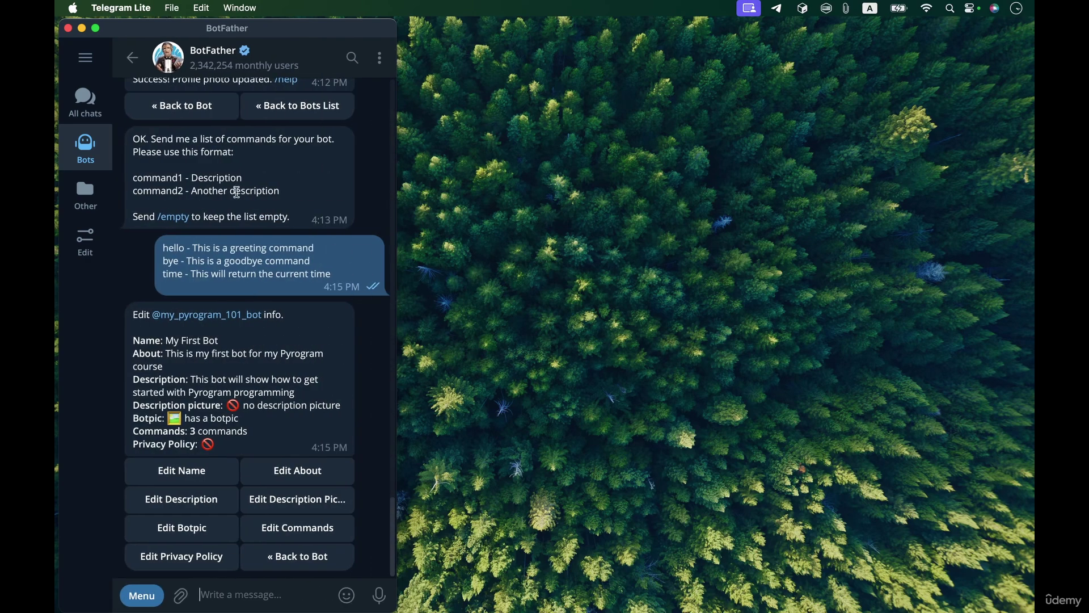